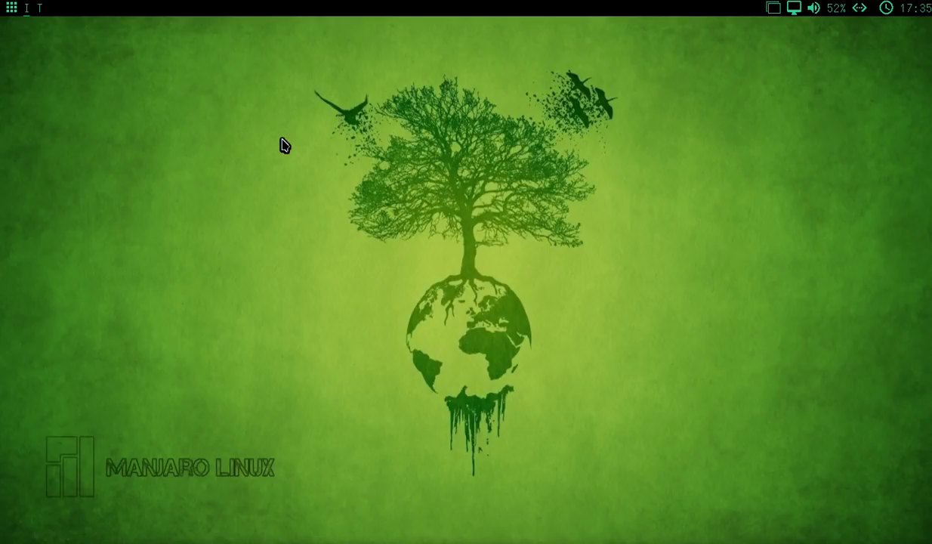
Launch Spacefm file search from the desktop menu's Applications > Accessories category
right_click(309, 154)
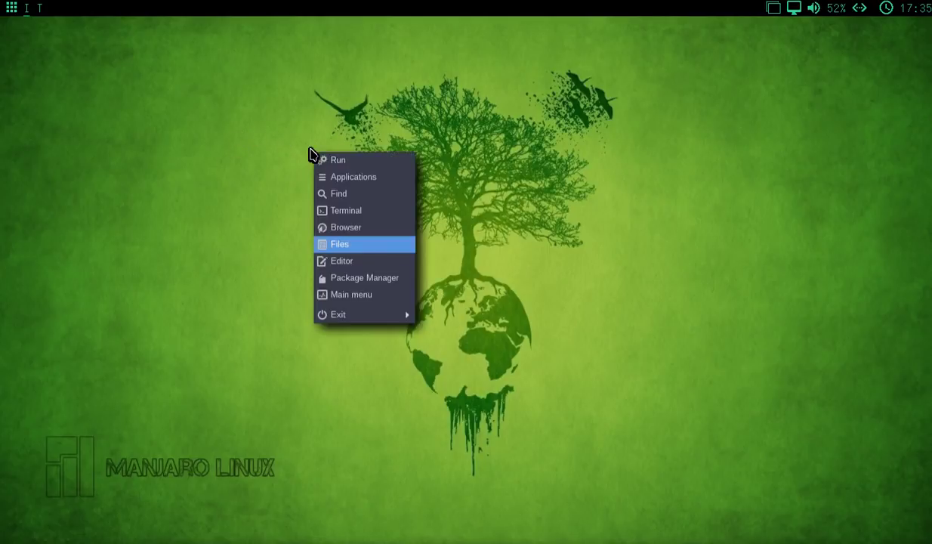
click(373, 182)
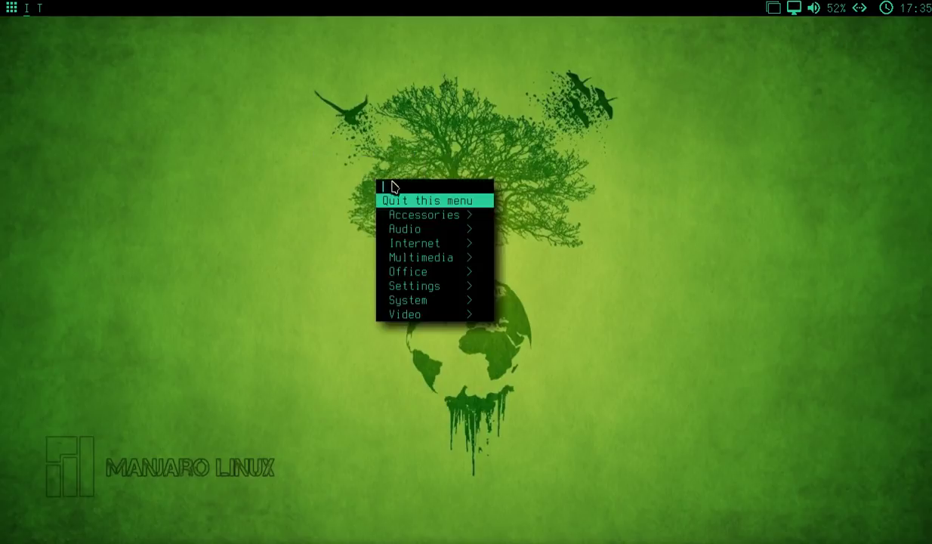
click(407, 213)
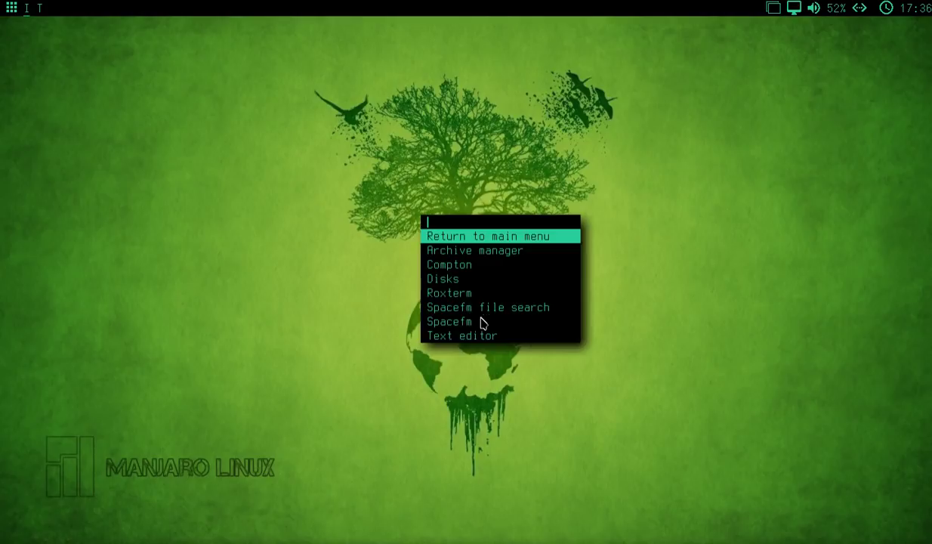
click(467, 306)
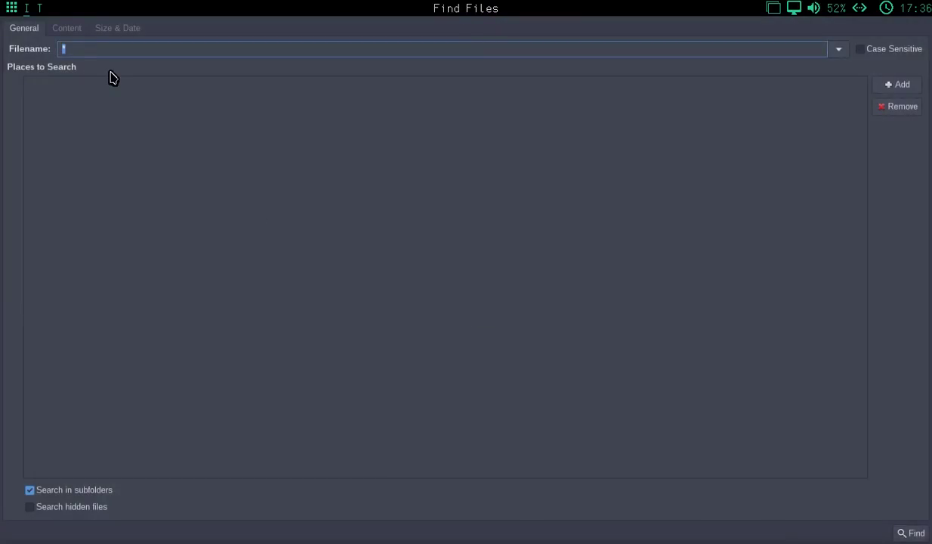
click(334, 299)
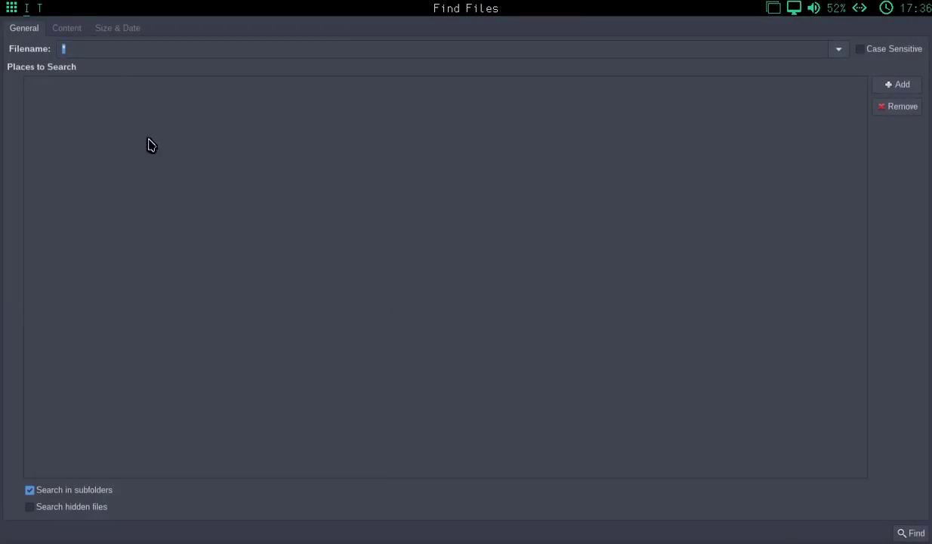
click(54, 29)
click(24, 28)
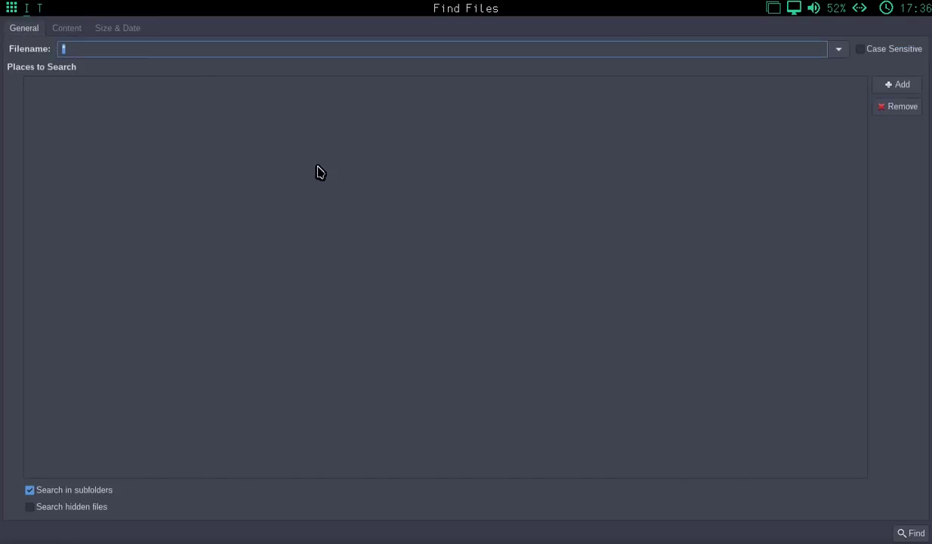
click(400, 270)
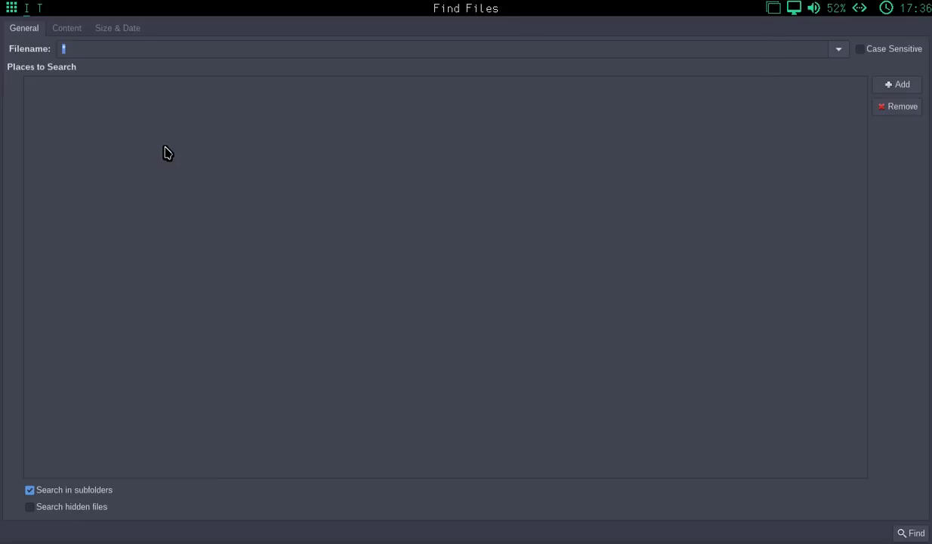
click(65, 30)
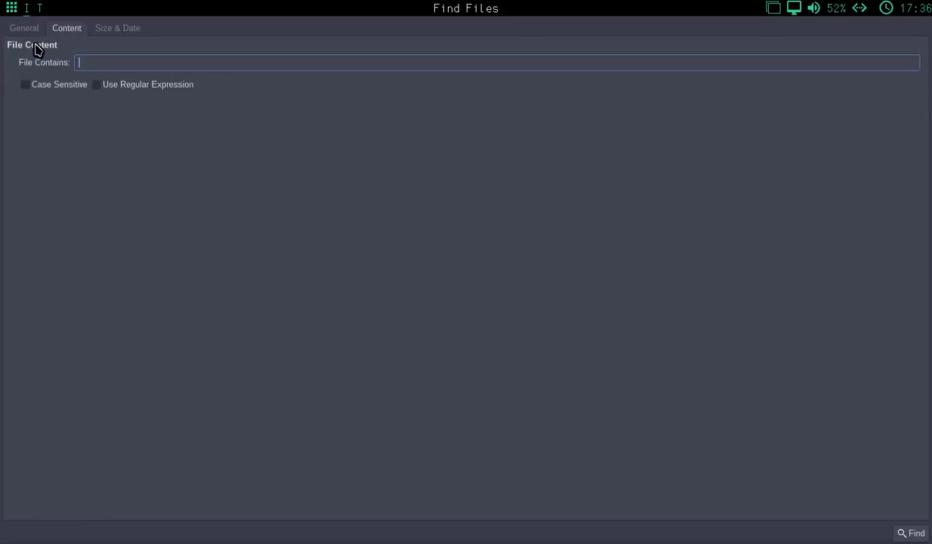
click(23, 29)
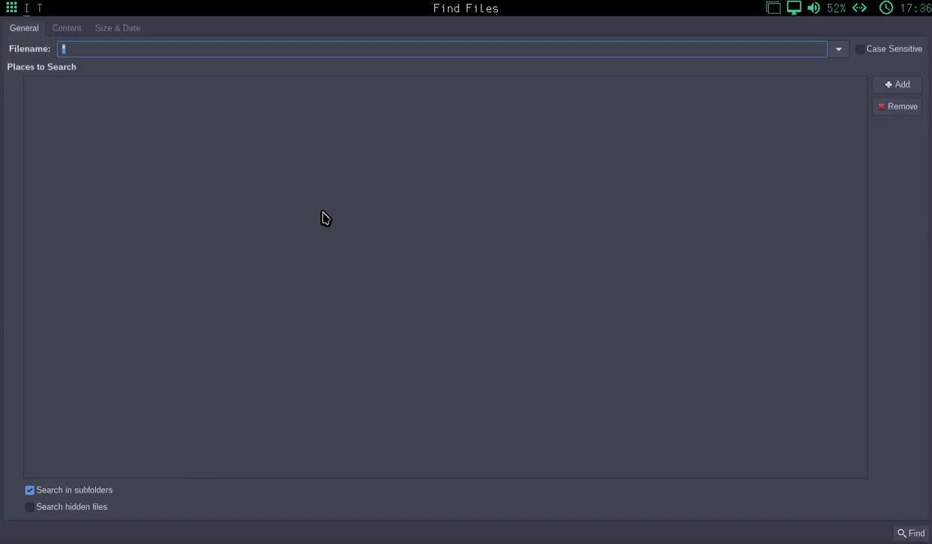
click(429, 165)
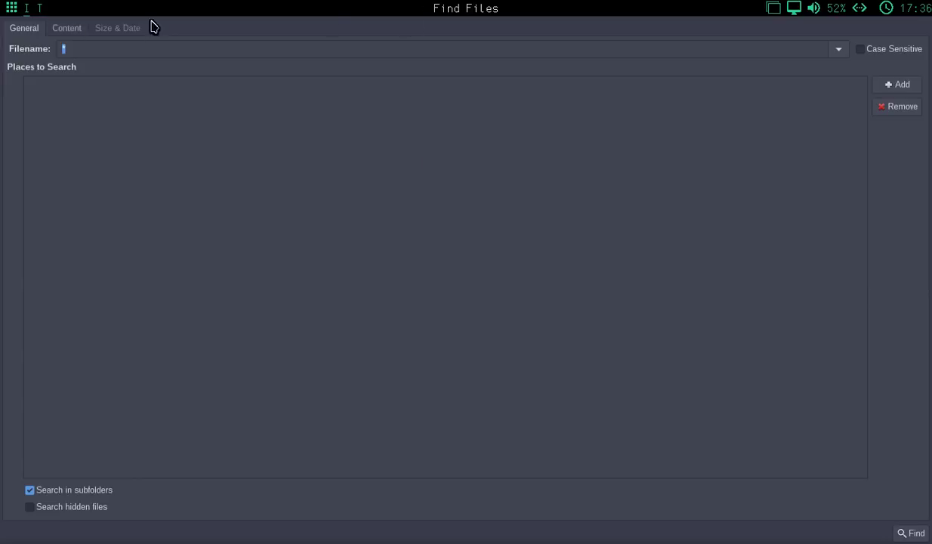
click(10, 12)
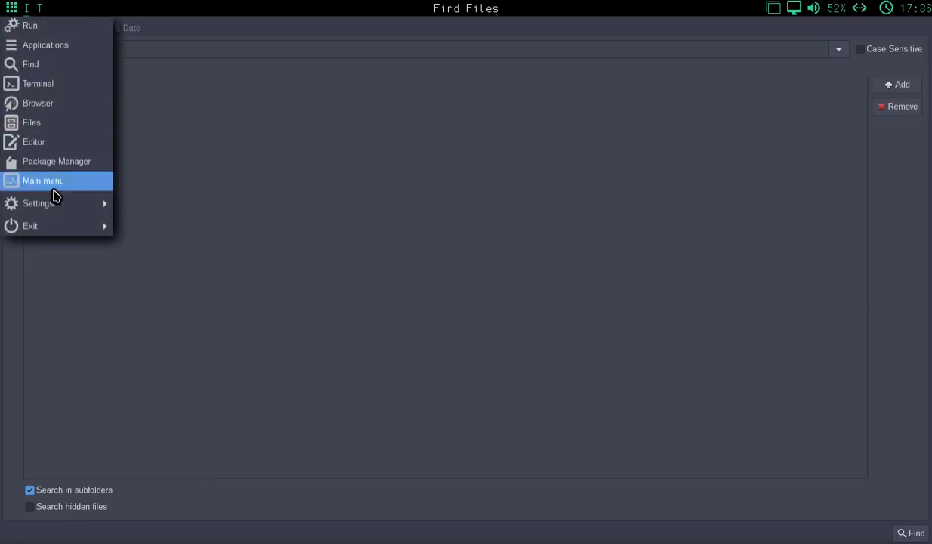
mouse_move(47, 208)
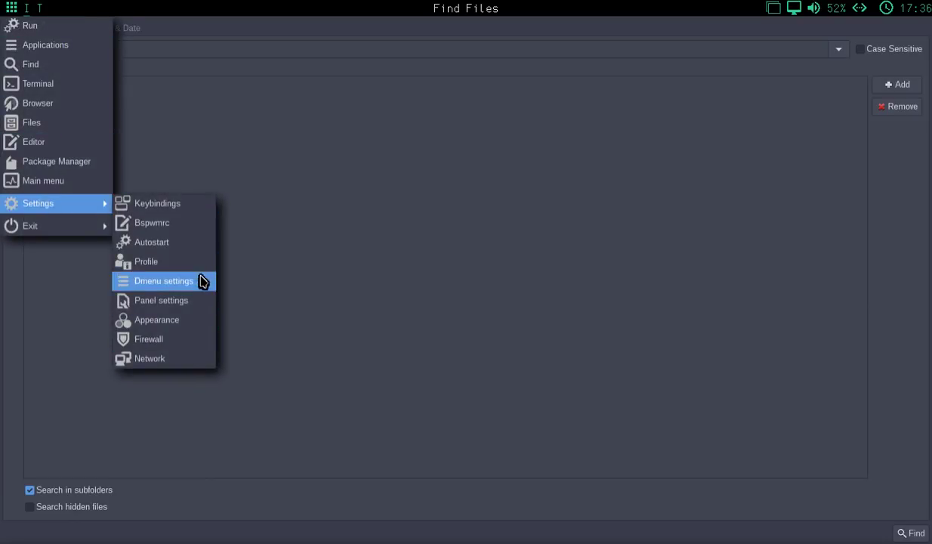
click(193, 10)
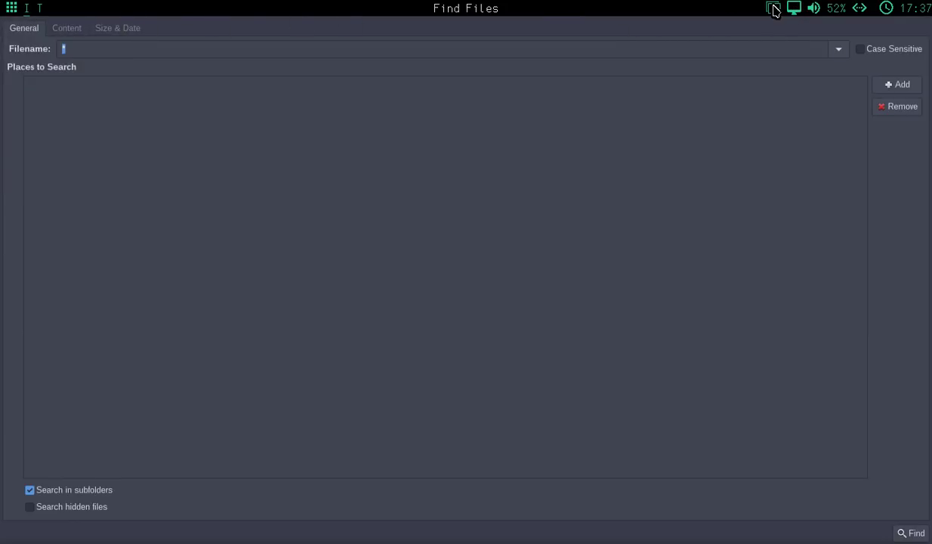
click(836, 10)
click(845, 82)
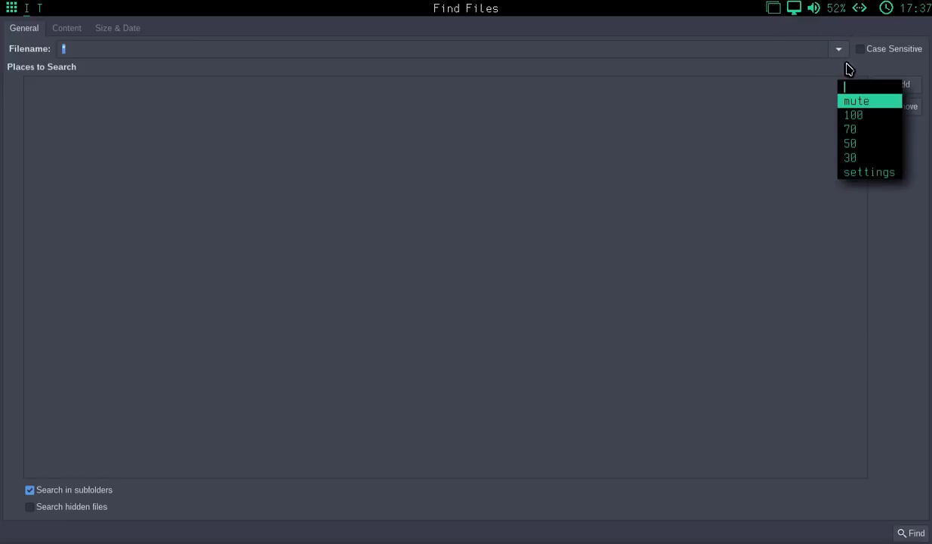
click(730, 142)
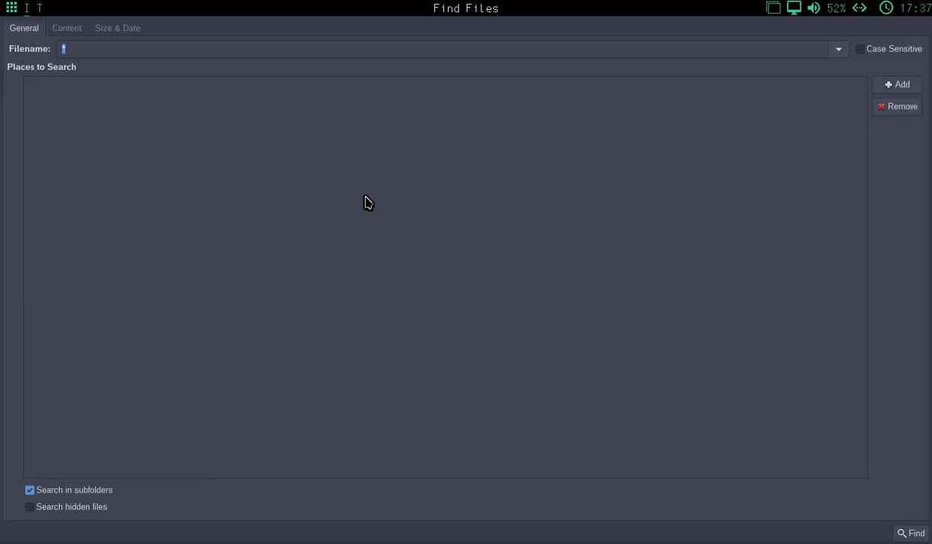
Open two tiled terminals beside Find Files and cycle focus across the windows
key(super+Return)
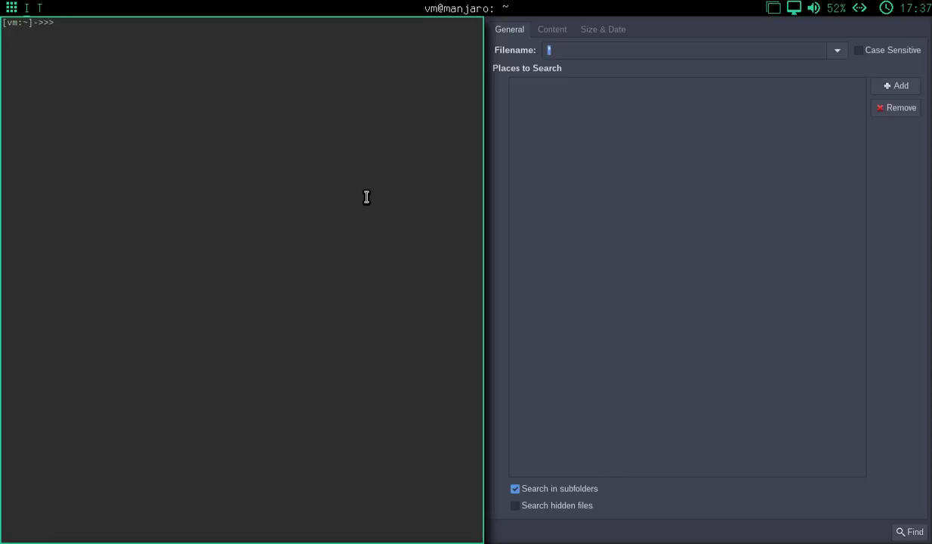
key(super+Return)
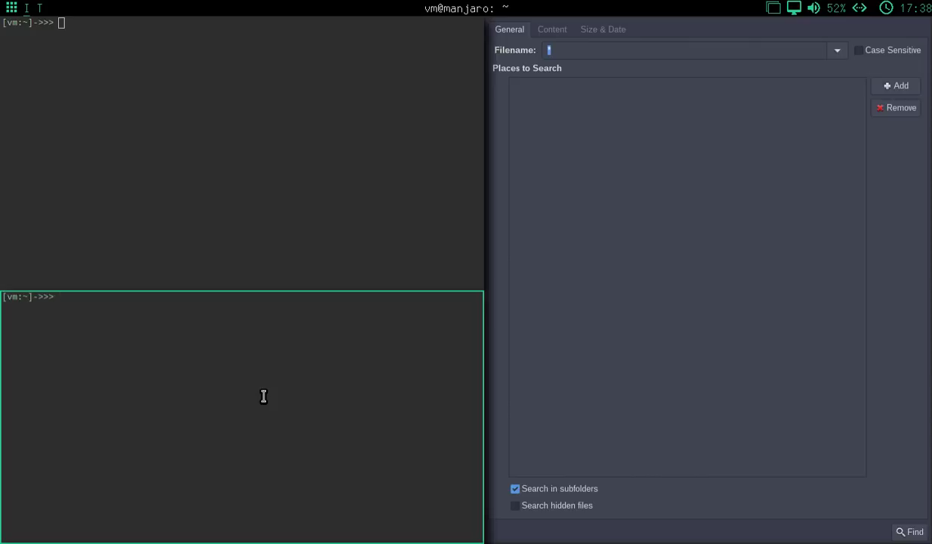
key(super+Right)
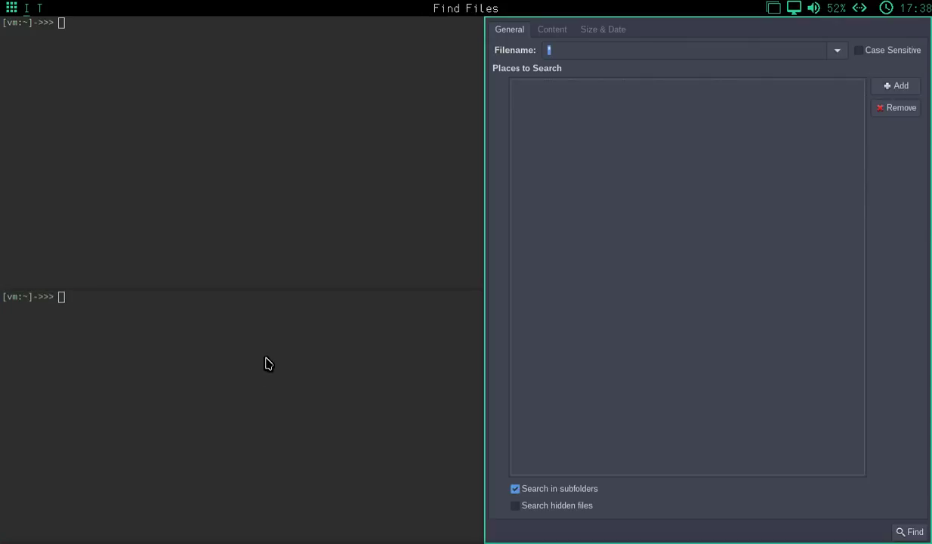
key(super+Left)
key(super+Up)
key(super+Right)
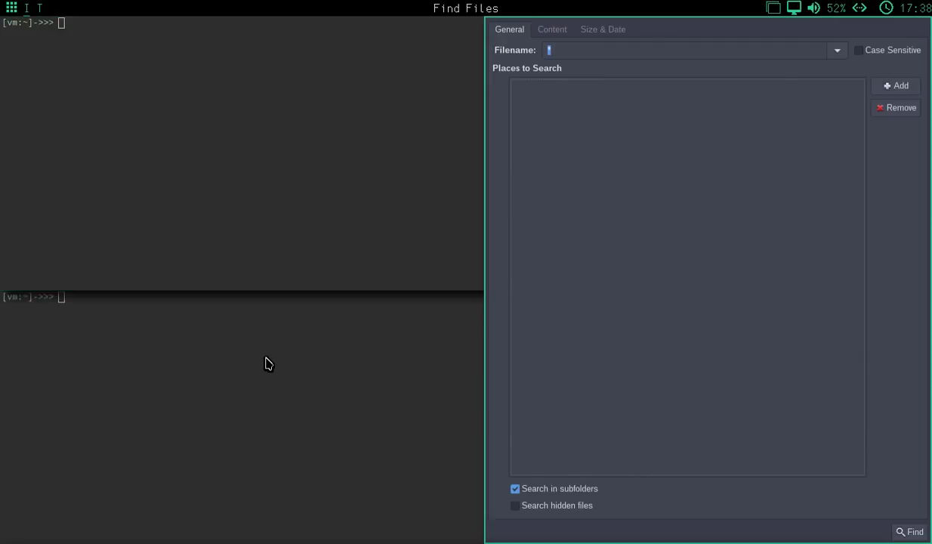
Bring focus back to the bottom terminal and run top there
key(super+Left)
key(super+Down)
key(super+Right)
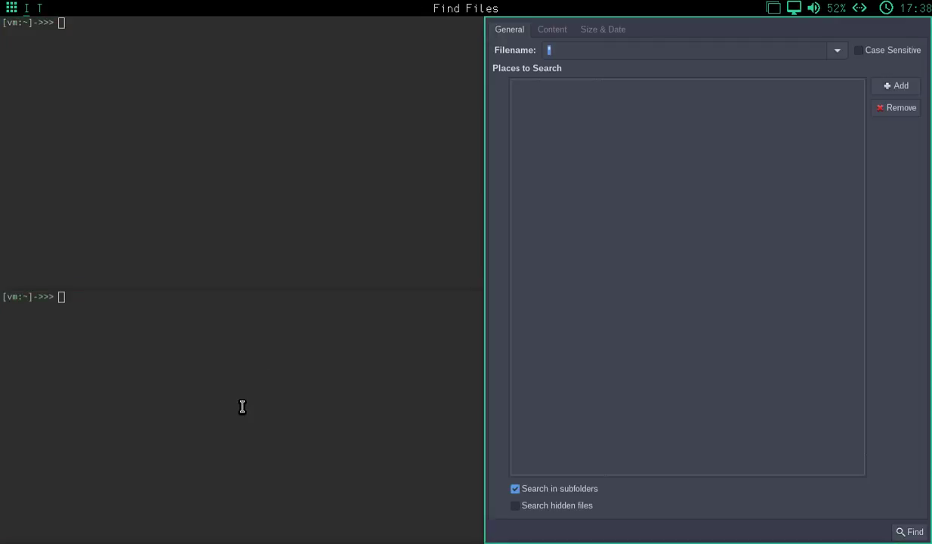
key(super+Left)
key(super+Up)
key(super+Down)
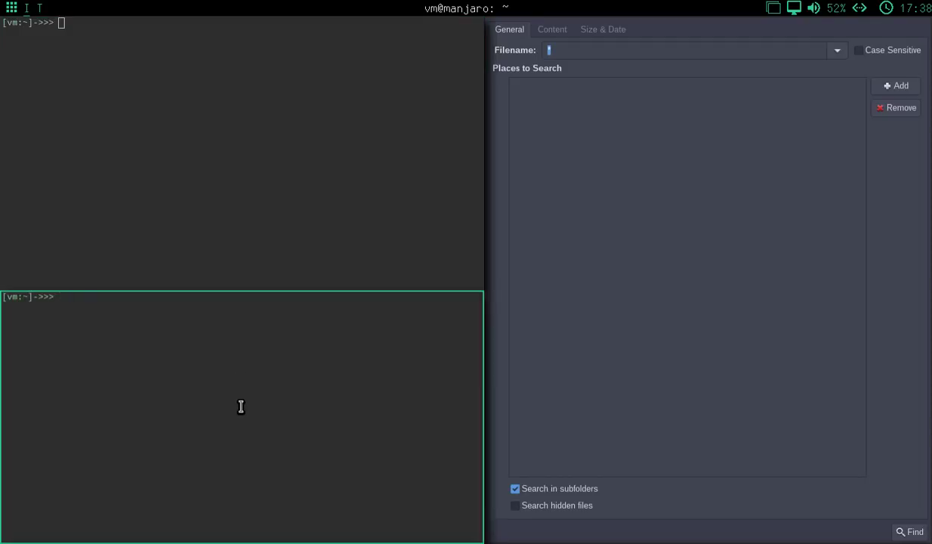
text(top)
key(Return)
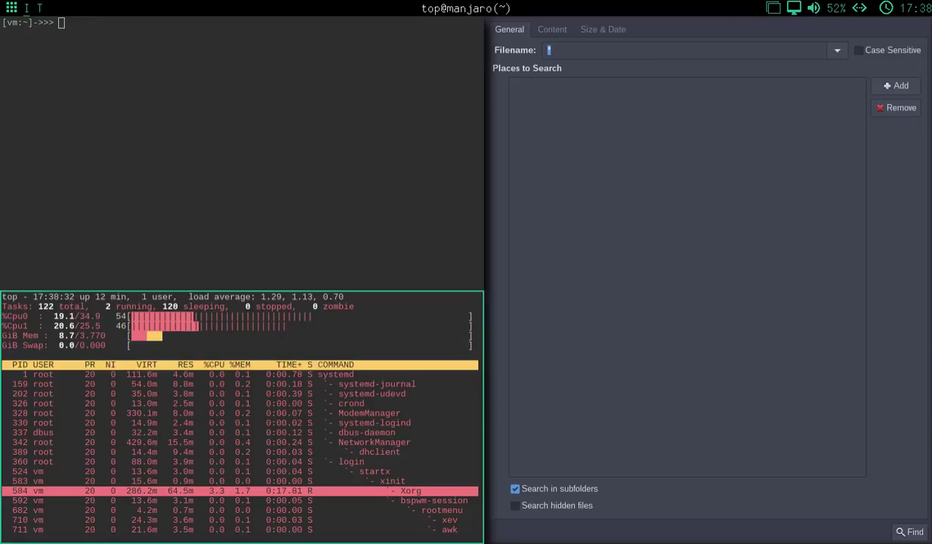
In the upper terminal, run sudo fdisk -l and submit the admin password
key(super+k)
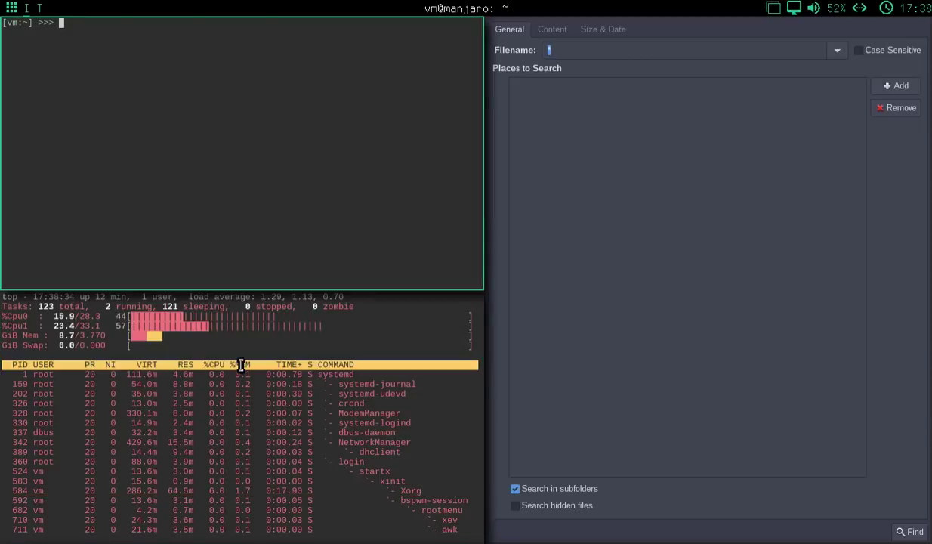
text(sudo fdisk -l)
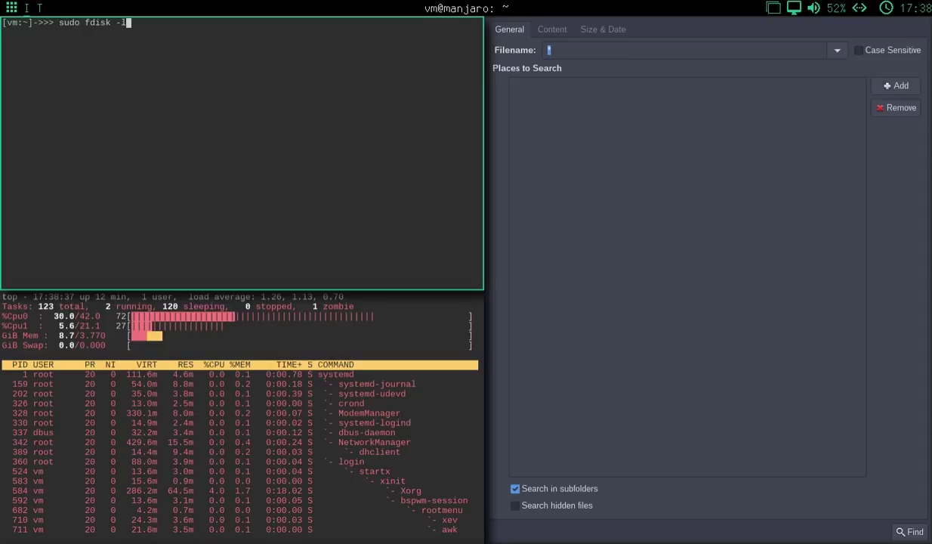
key(Return)
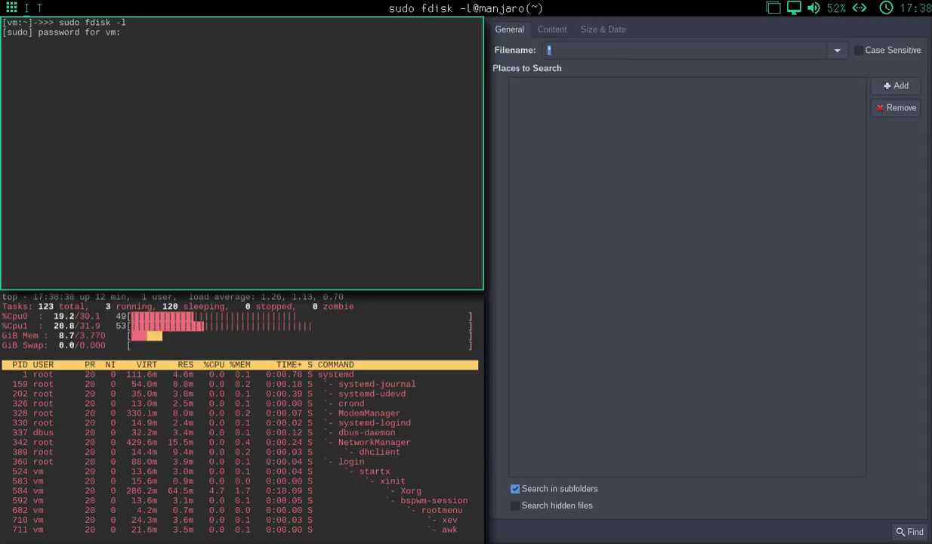
key(Return)
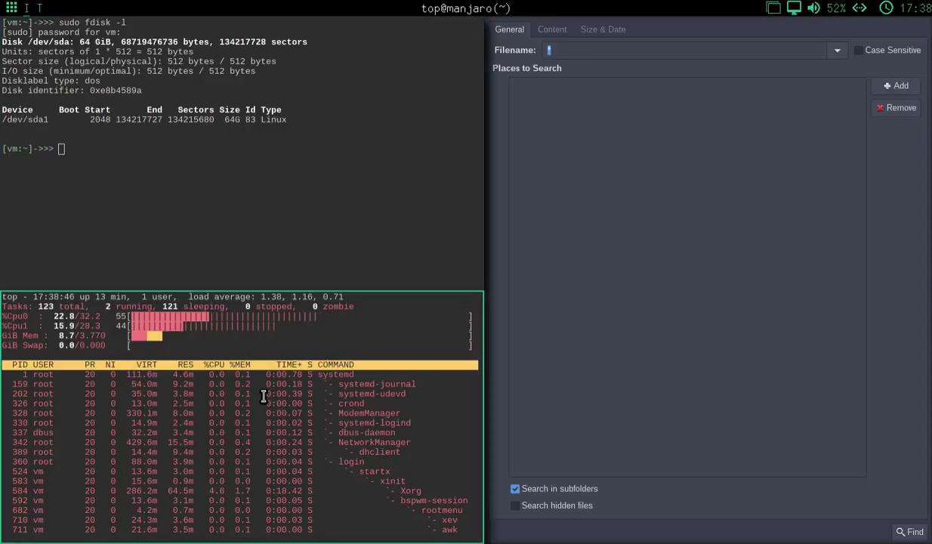
Cycle focus among the tiled windows, ending on the top process monitor pane
key(super+l)
key(super+h)
key(super+k)
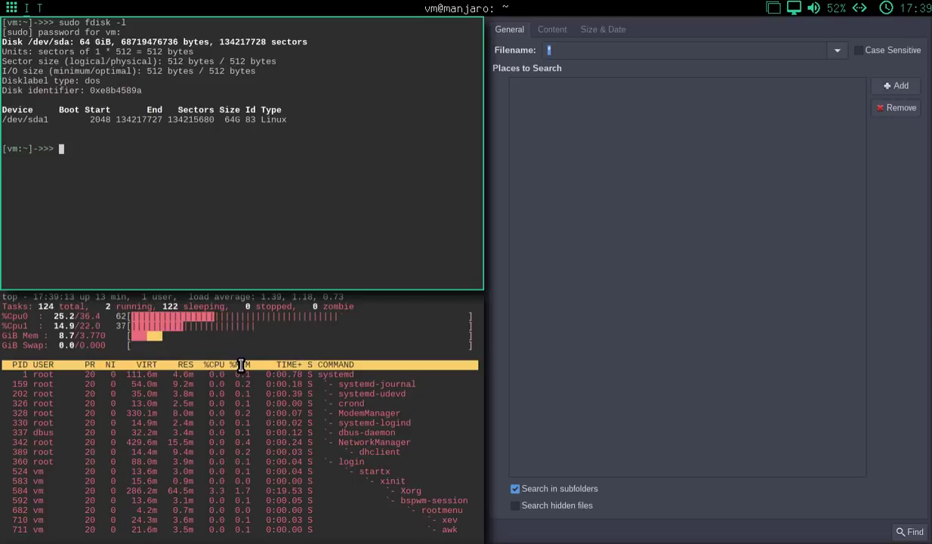
click(241, 408)
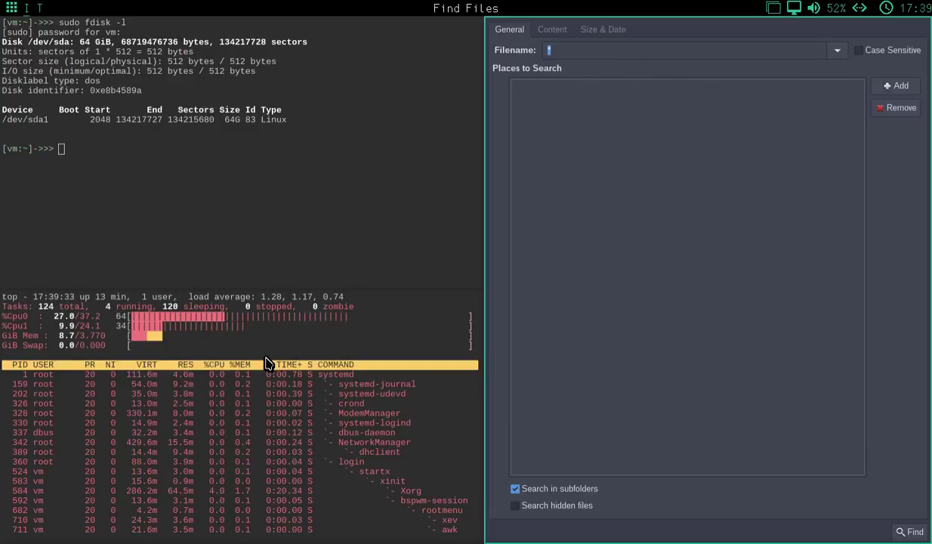
Close Find Files and start the light browser from the dmenu program launcher
key(Escape)
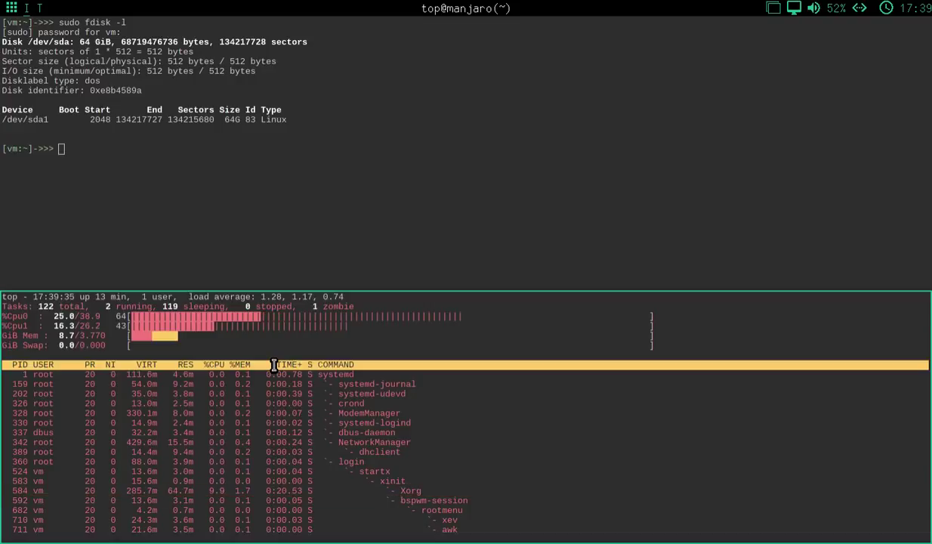
key(super+k)
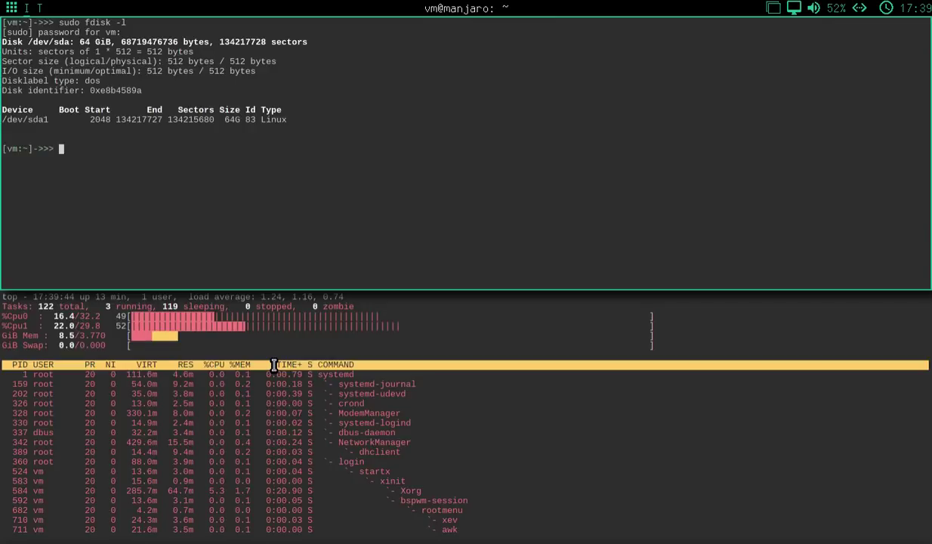
key(super+d)
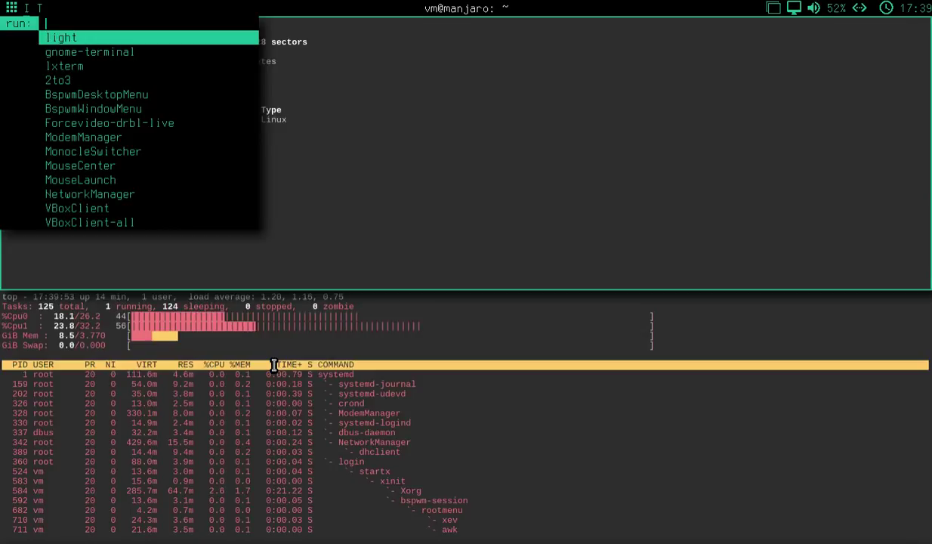
key(Down)
key(Down)
key(Down)
key(Down)
key(Down)
key(Down)
key(Down)
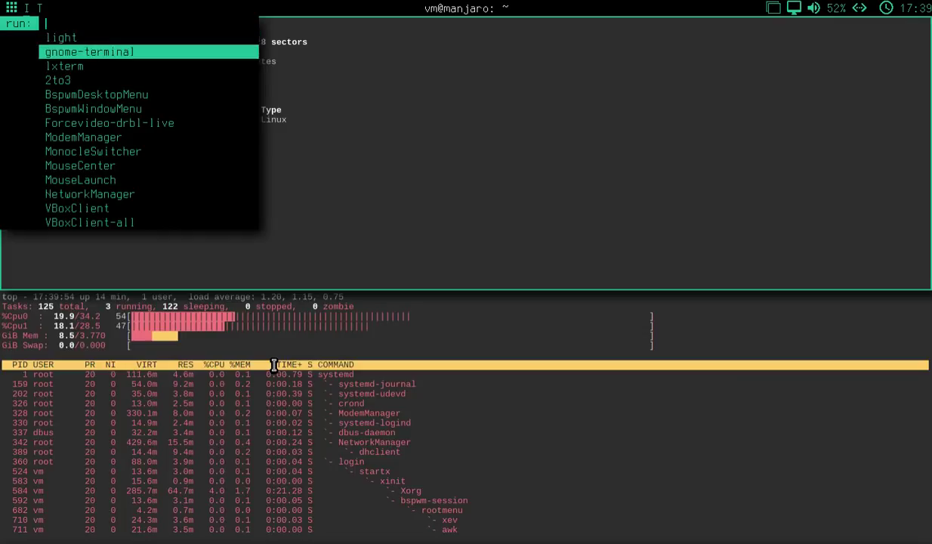
key(Up)
key(Up)
key(Up)
key(Up)
key(Up)
key(Up)
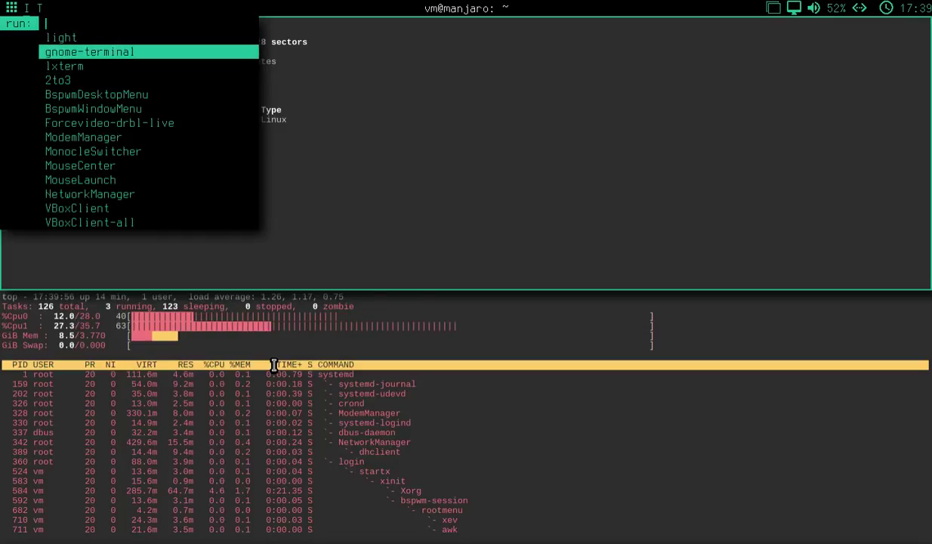
key(Up)
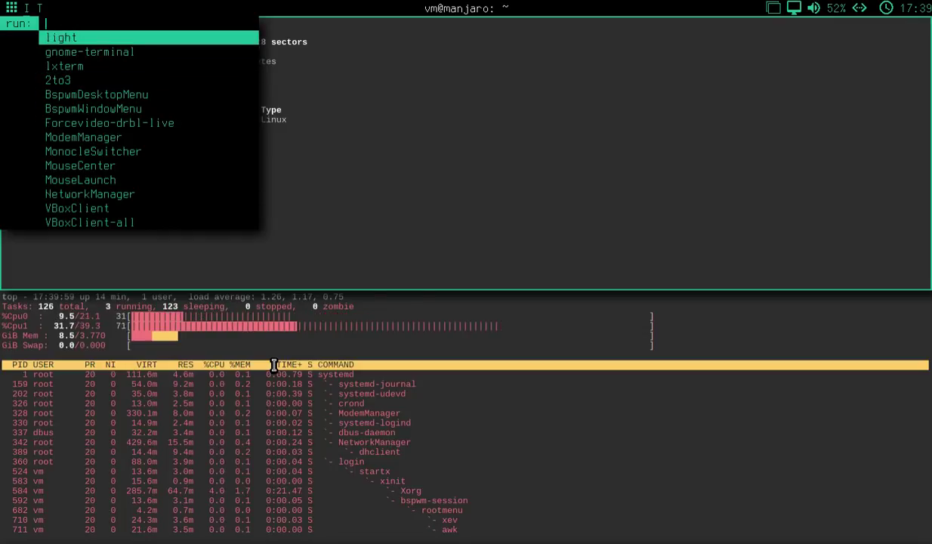
key(Down)
key(Up)
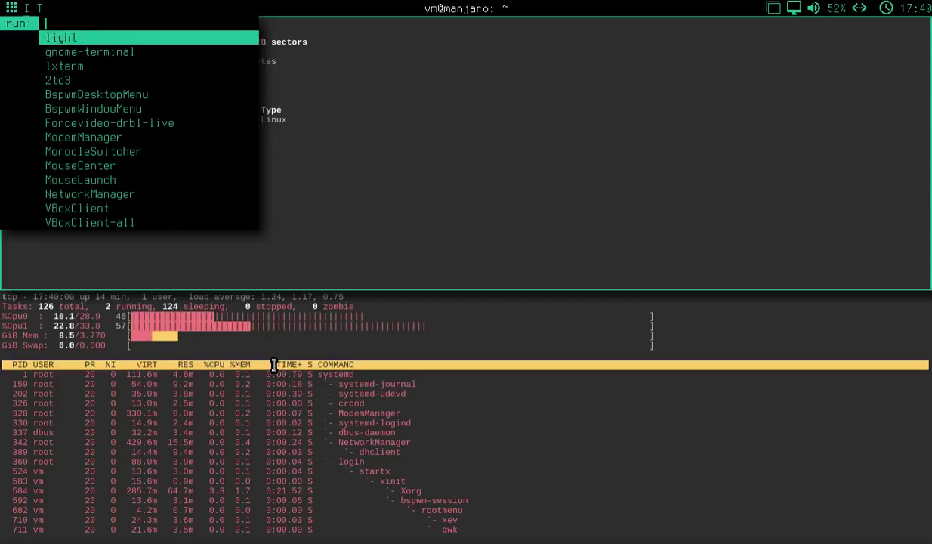
key(Escape)
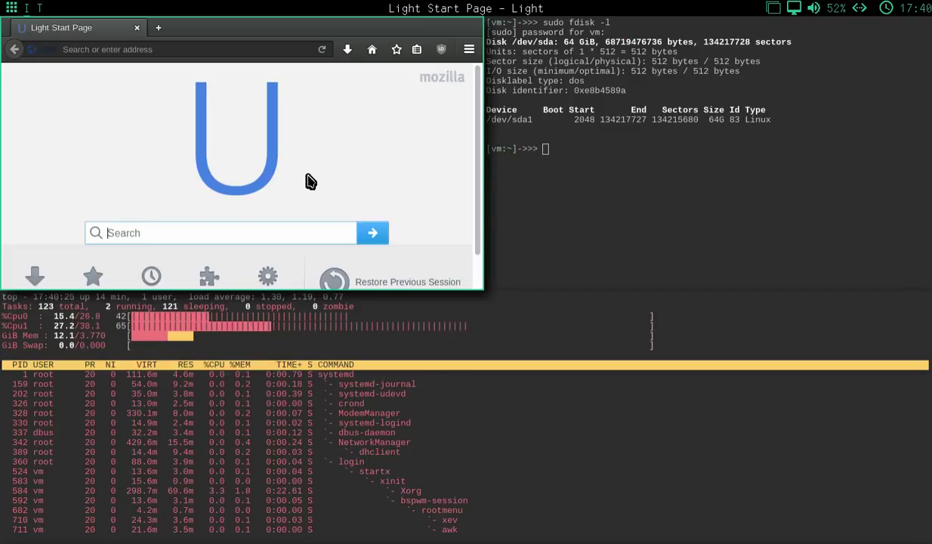
click(469, 49)
click(437, 246)
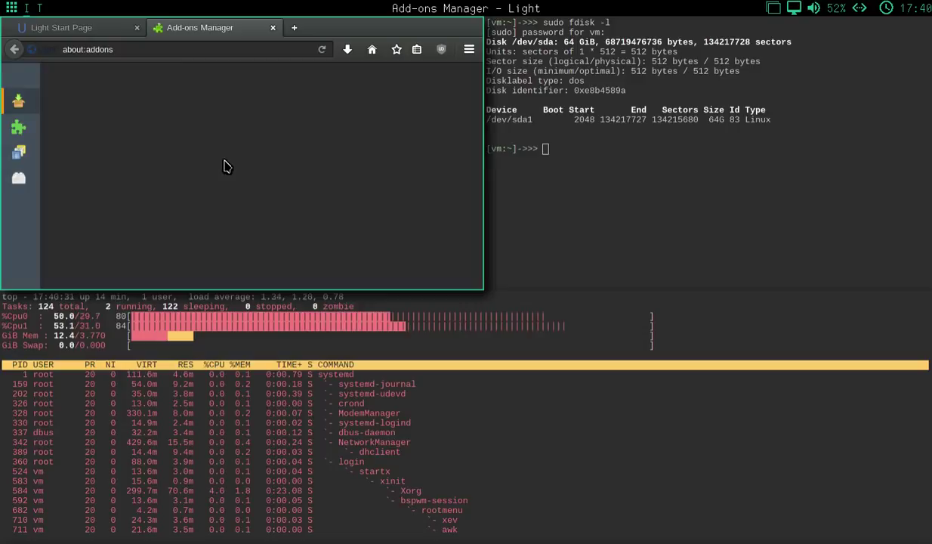
mouse_move(475, 79)
mouse_down()
mouse_move(478, 106)
mouse_move(477, 83)
mouse_up()
scroll(374, 140, down, 3)
click(408, 176)
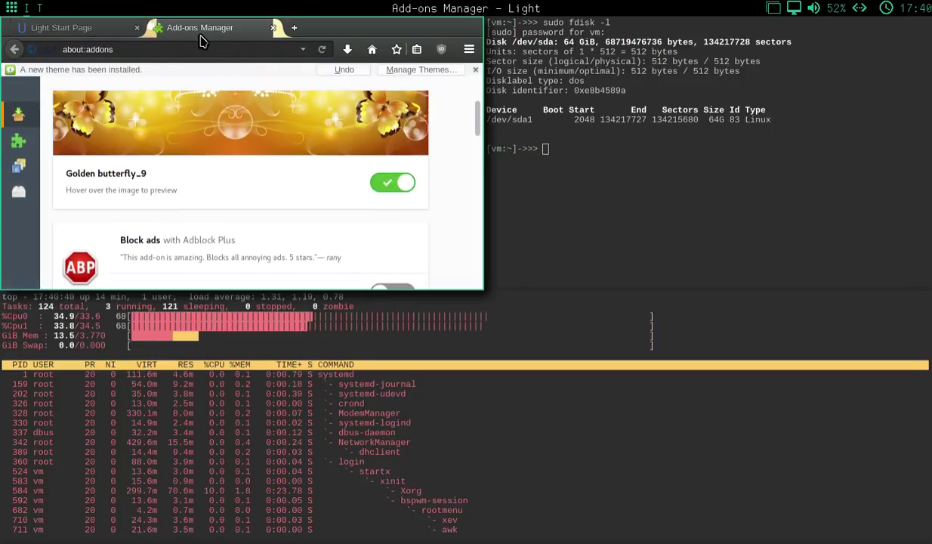
click(397, 182)
drag(476, 121, 477, 87)
click(27, 145)
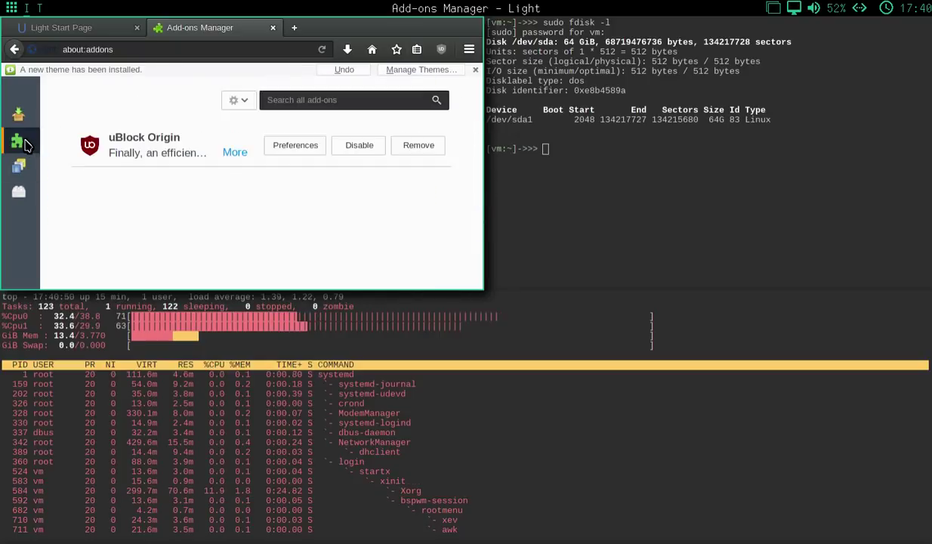
click(273, 29)
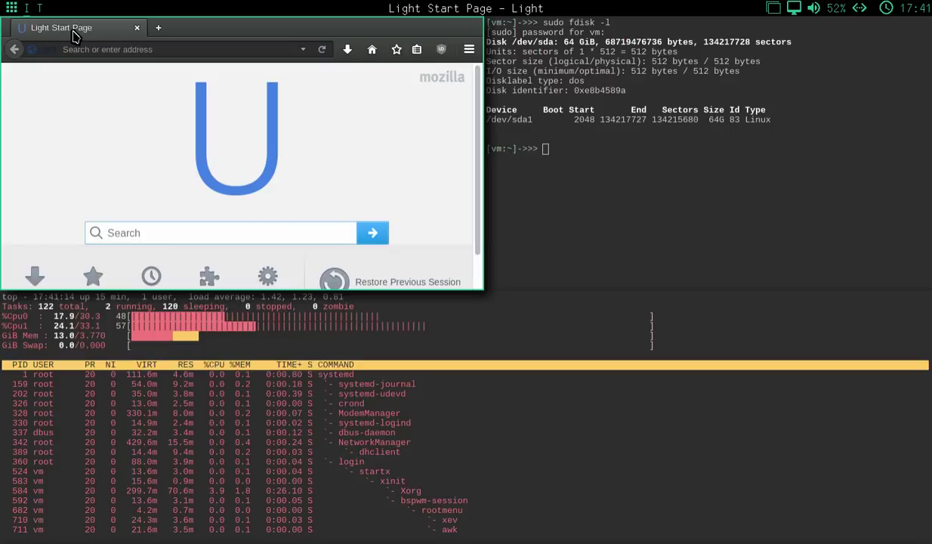
Swap and rotate the tiles so the Light browser occupies the right half
key(super+r)
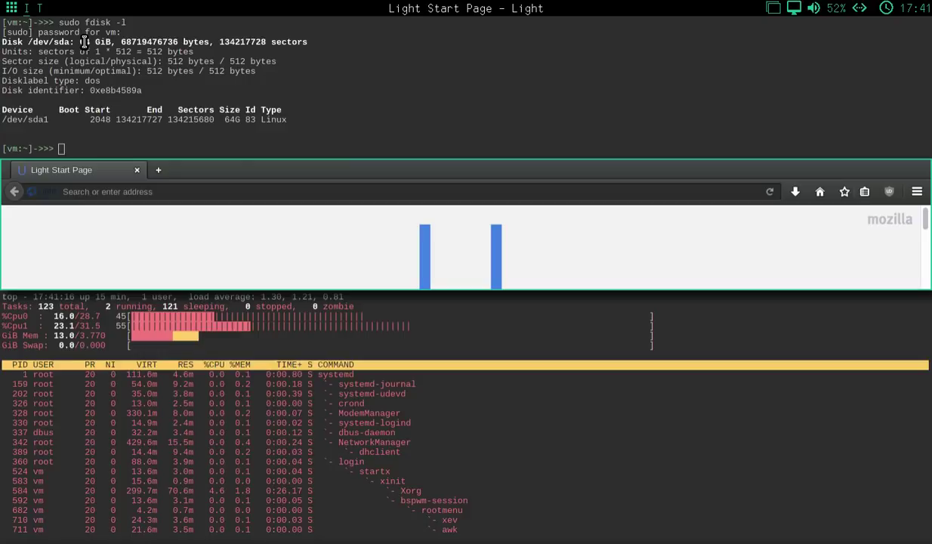
key(super+shift+j)
key(super+shift+k)
key(super+shift+k)
key(super+r)
key(super+r)
key(super+r)
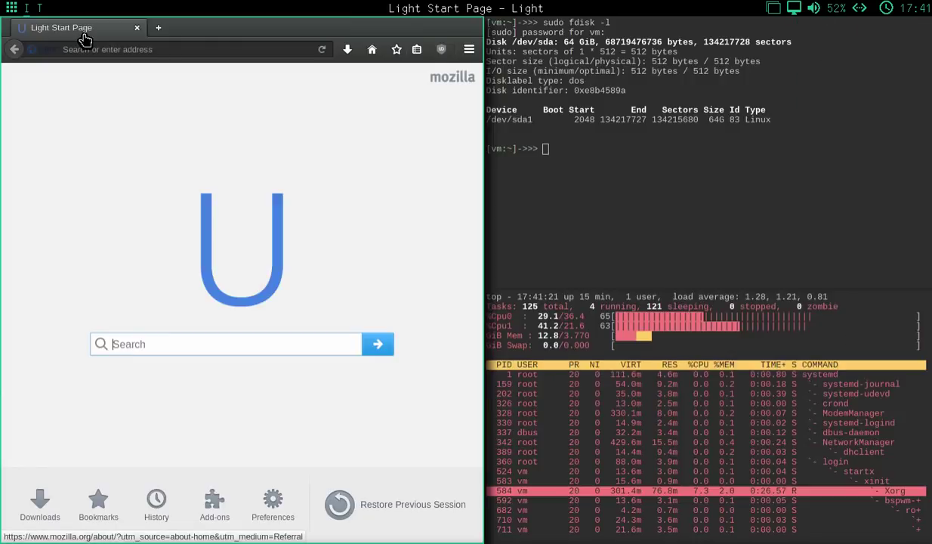
key(super+r)
key(super+r)
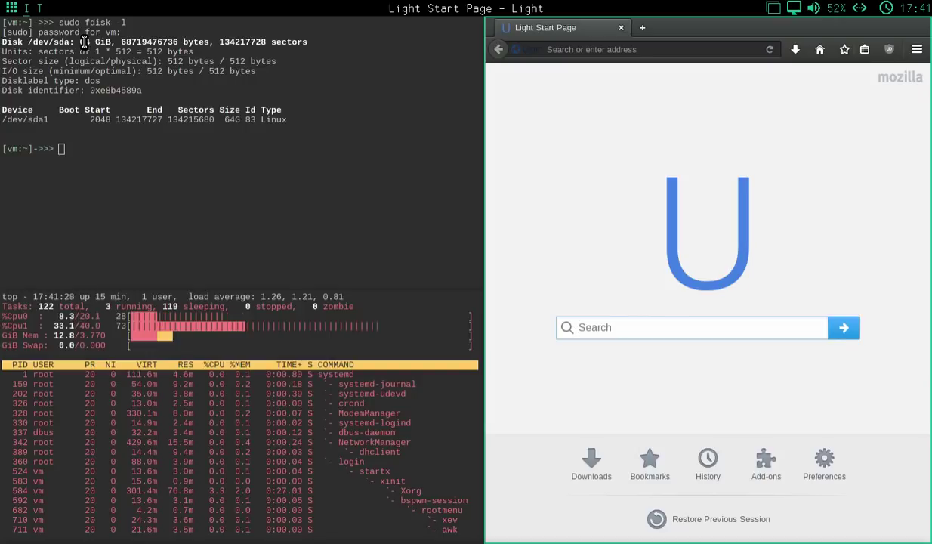
Shift the split left twice to widen the browser, toggle monocle on and off, and cycle focus
key(super+alt+h)
key(super+alt+h)
key(super+alt+h)
key(super+alt+h)
key(super+alt+h)
key(super+alt+h)
key(super+alt+h)
key(super+alt+h)
key(super+alt+h)
key(super+alt+h)
key(super+alt+h)
key(super+alt+h)
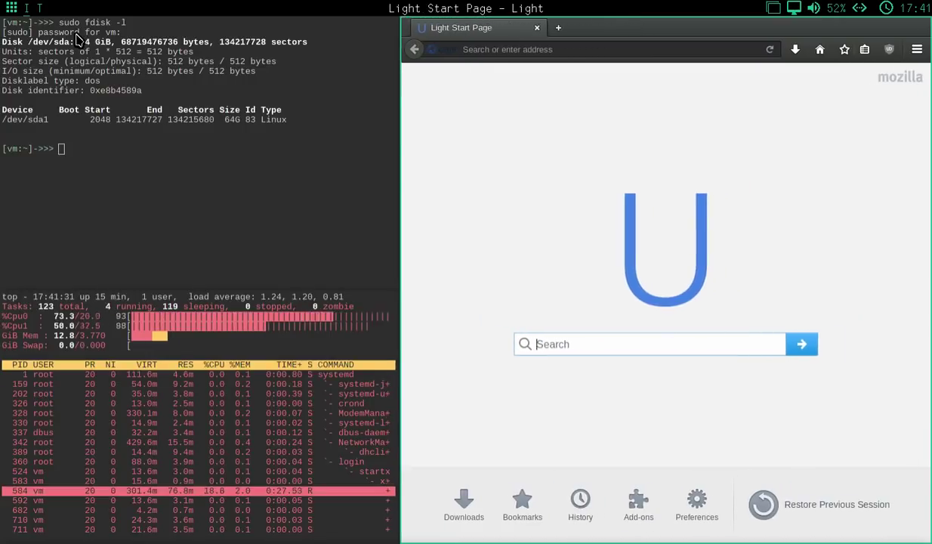
key(super+alt+h)
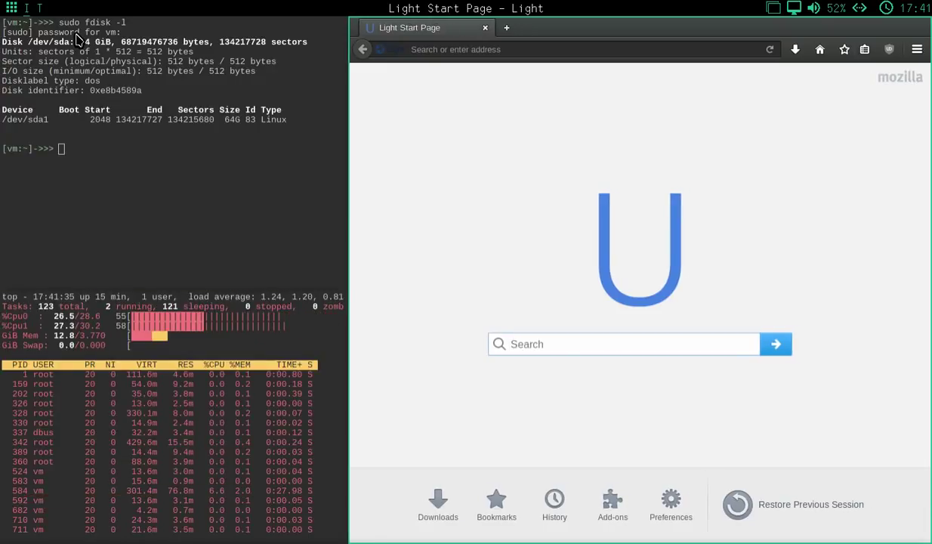
key(super+m)
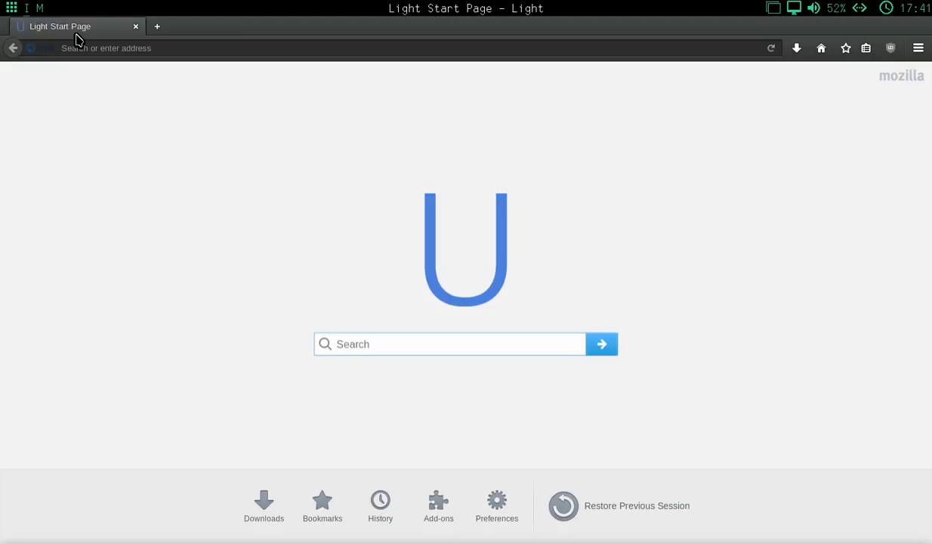
key(super+t)
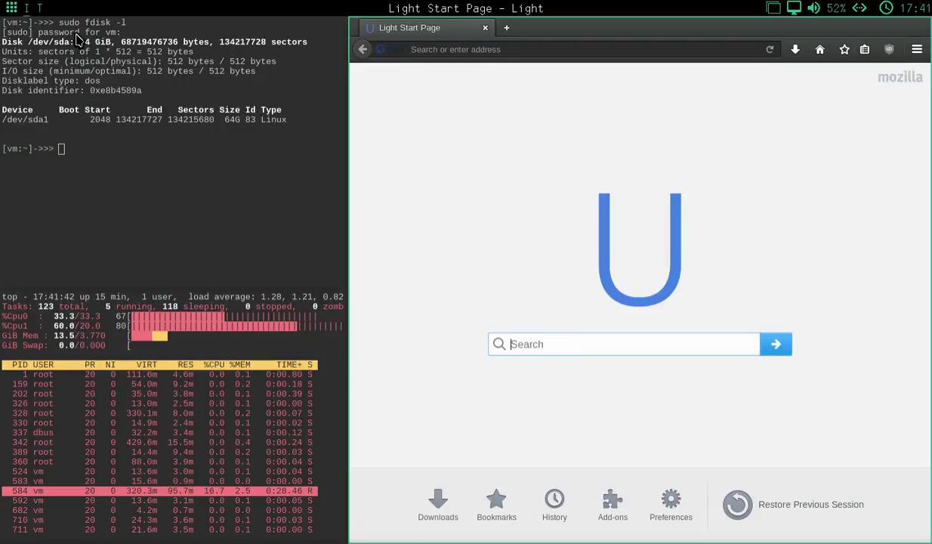
key(super+m)
key(super+t)
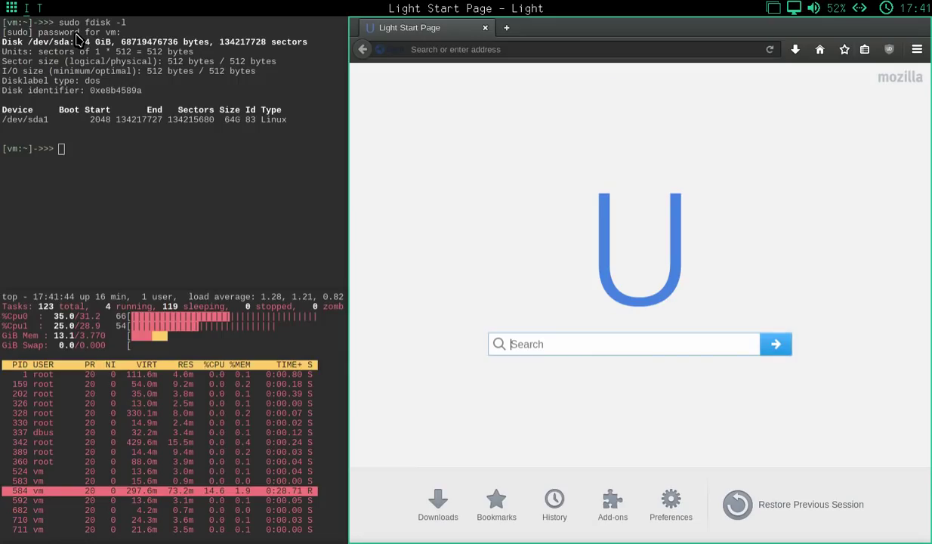
key(super+j)
key(super+j)
key(super+j)
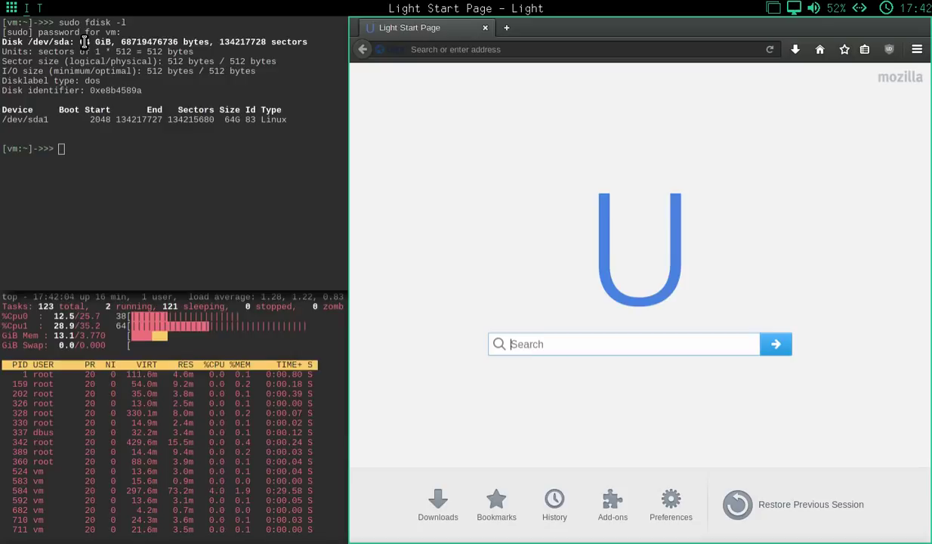
Close the Light browser with Ctrl+Q, leaving the fdisk and top terminals
key(ctrl+q)
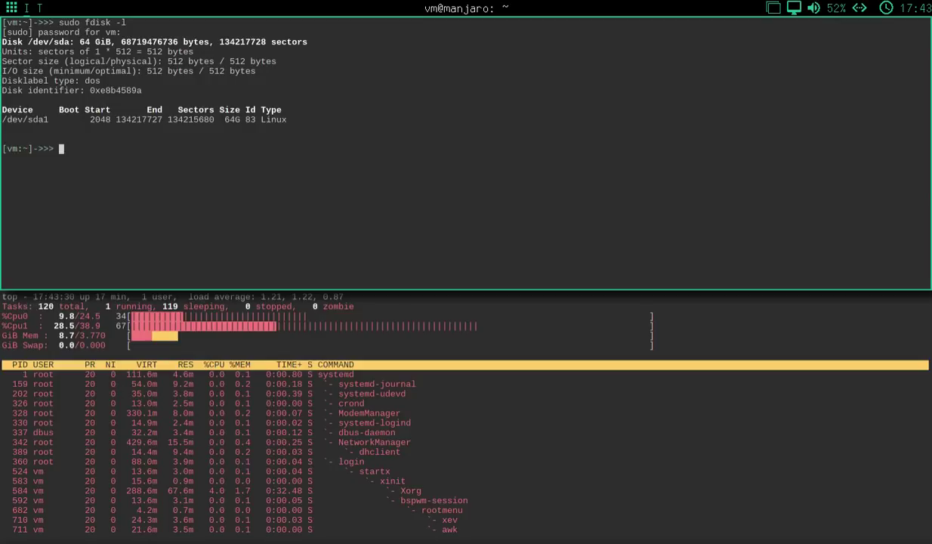
Open Bspwmrc from the grid menu's Settings submenu in gedit
click(11, 11)
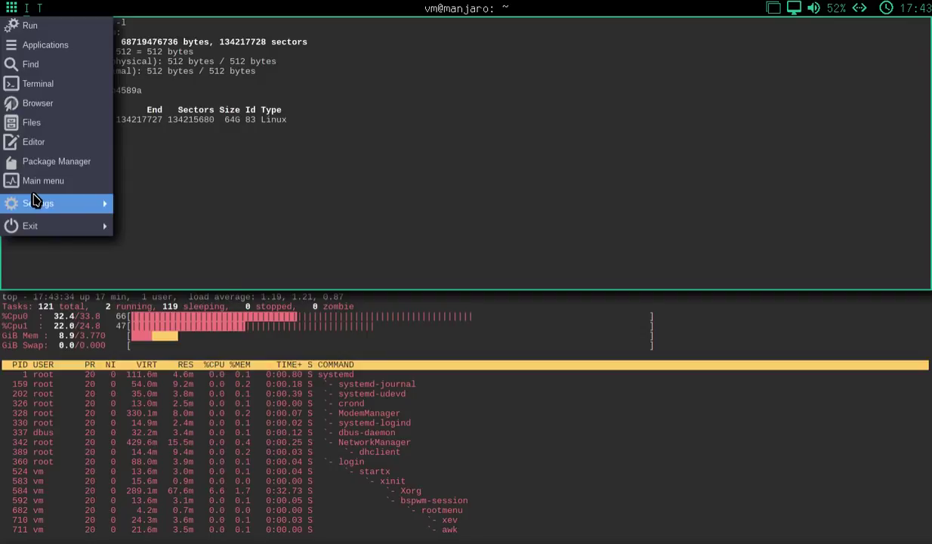
mouse_move(34, 198)
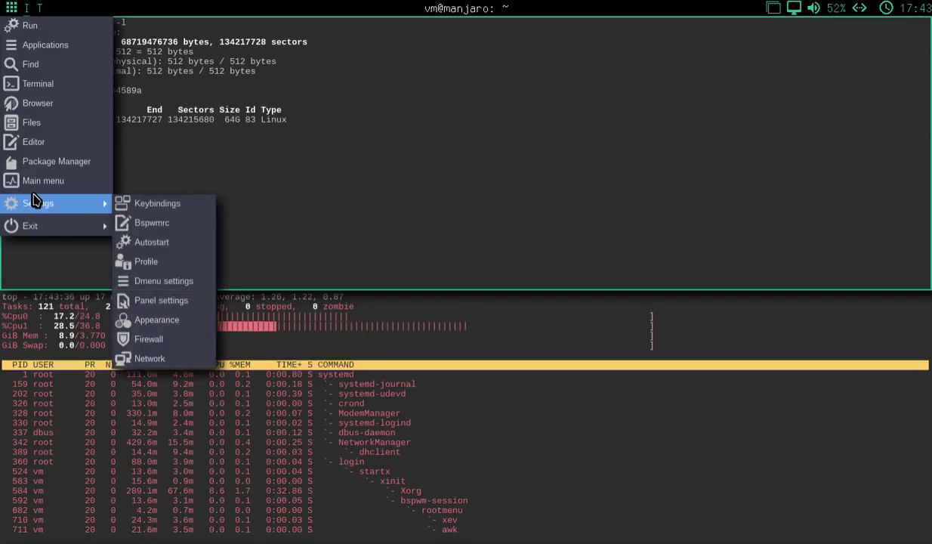
click(180, 225)
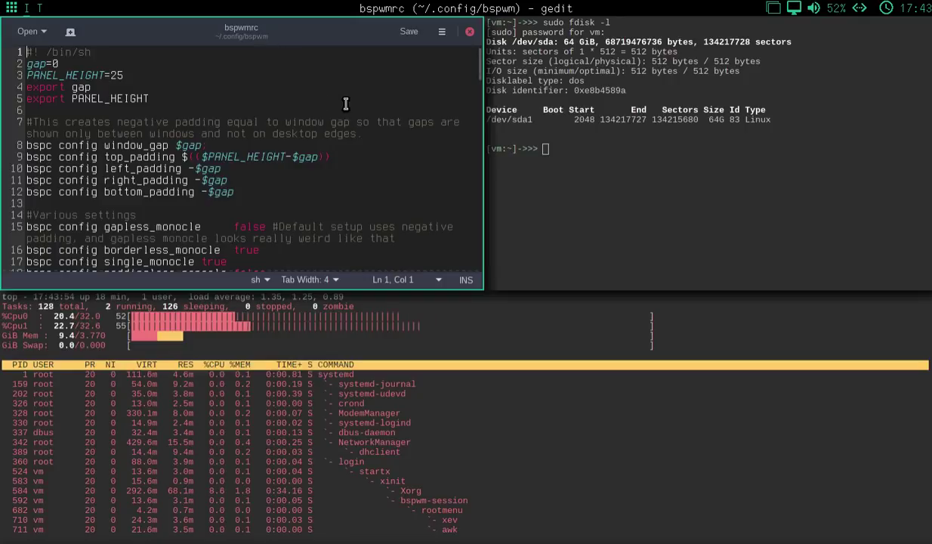
Read down bspwmrc from gap=0 through paddings, colour settings and window rules
click(242, 65)
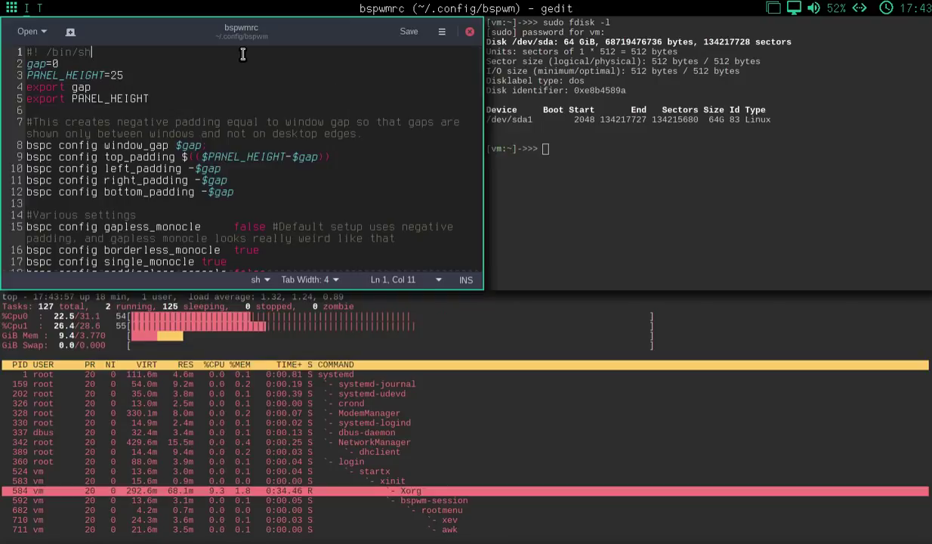
key(Down)
key(Down)
key(Down)
key(Down)
key(Down)
key(Down)
key(Down)
key(Down)
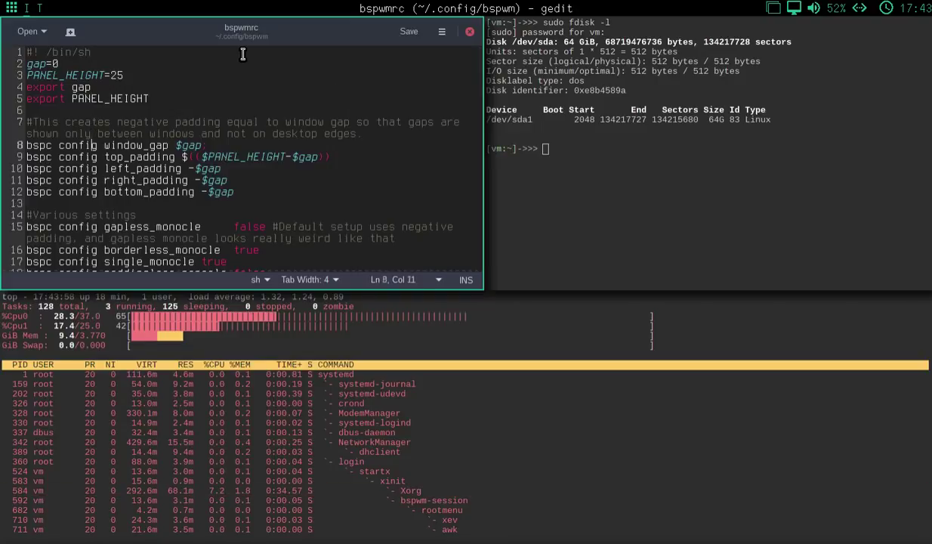
key(Home)
key(Down)
key(Down)
key(Down)
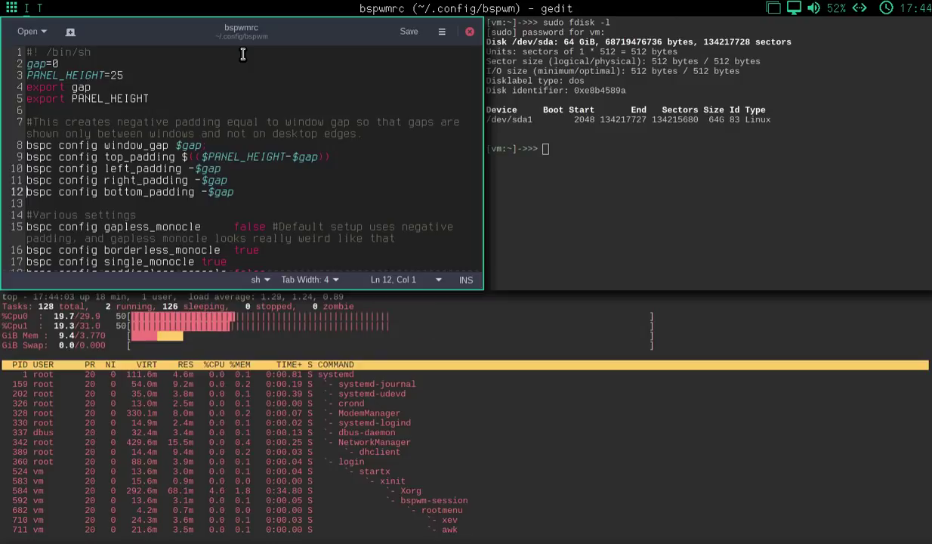
key(Down)
key(Down)
key(Down)
key(Down)
key(Down)
key(Down)
key(Down)
key(Down)
key(Down)
key(Down)
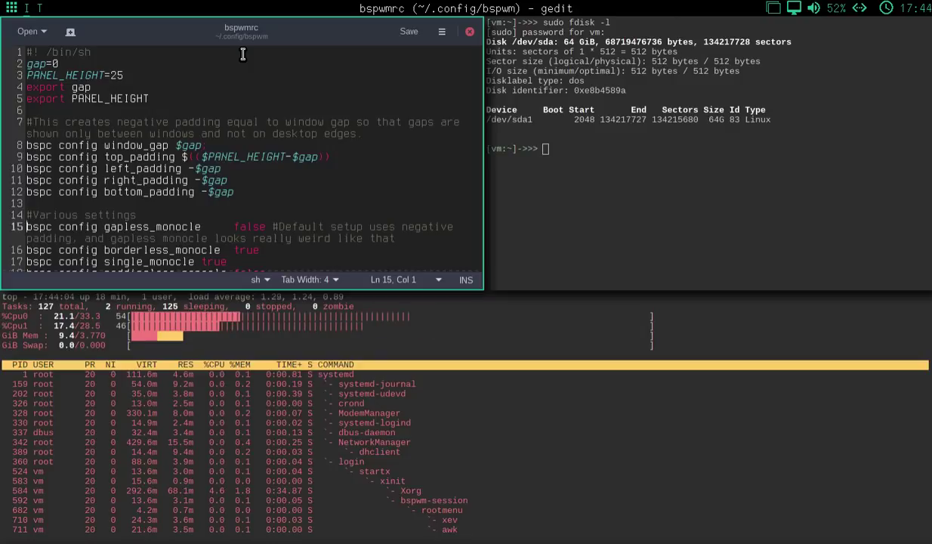
key(Down)
key(Down)
key(Down)
key(Down)
key(Down)
key(Down)
key(Down)
key(Down)
key(Down)
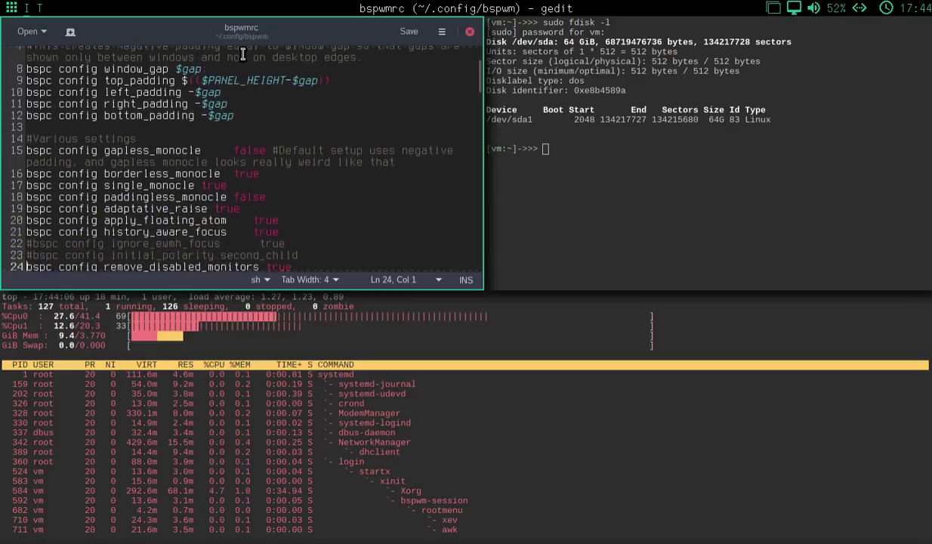
key(Down)
key(Down)
key(Down)
key(Down)
key(Down)
key(Down)
key(Down)
key(Down)
key(Down)
key(Down)
key(Down)
key(Down)
key(Down)
key(Down)
key(Down)
key(Down)
key(Down)
key(Down)
key(Down)
key(Down)
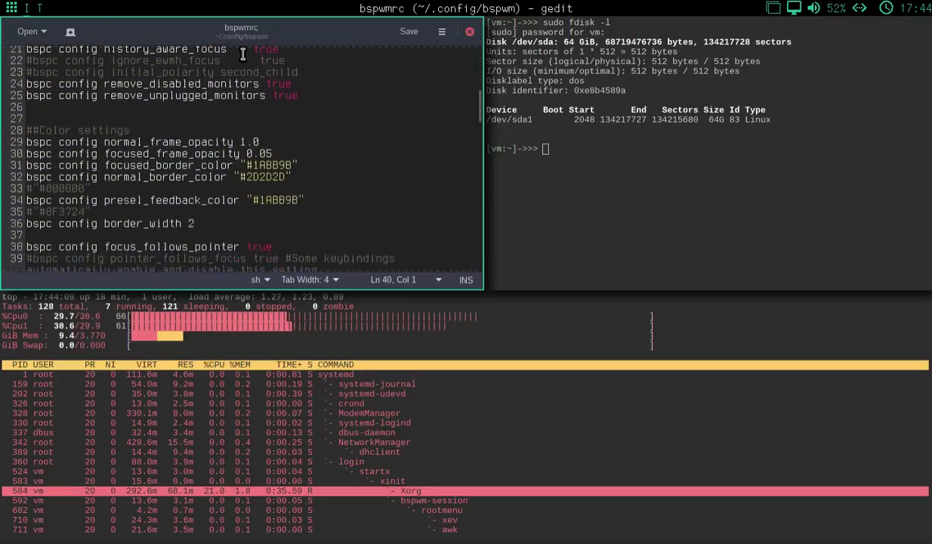
key(Down)
key(Down)
key(Down)
key(Down)
key(Down)
key(Down)
key(Down)
key(Down)
key(Down)
key(Down)
key(Down)
key(Down)
key(Down)
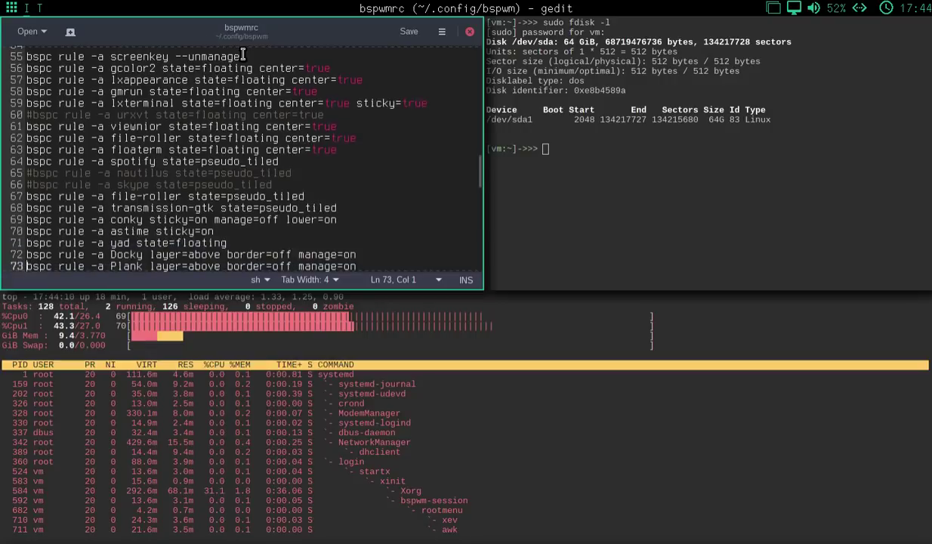
Check the desktop-naming and autogap comments, jump to the end, then return to the window rules
key(Up)
key(Up)
key(Up)
key(Up)
key(Up)
key(Up)
key(Up)
key(Up)
key(Up)
key(Up)
key(Up)
key(Up)
key(Up)
key(Up)
key(Up)
key(Up)
key(Up)
key(Up)
key(Up)
key(Up)
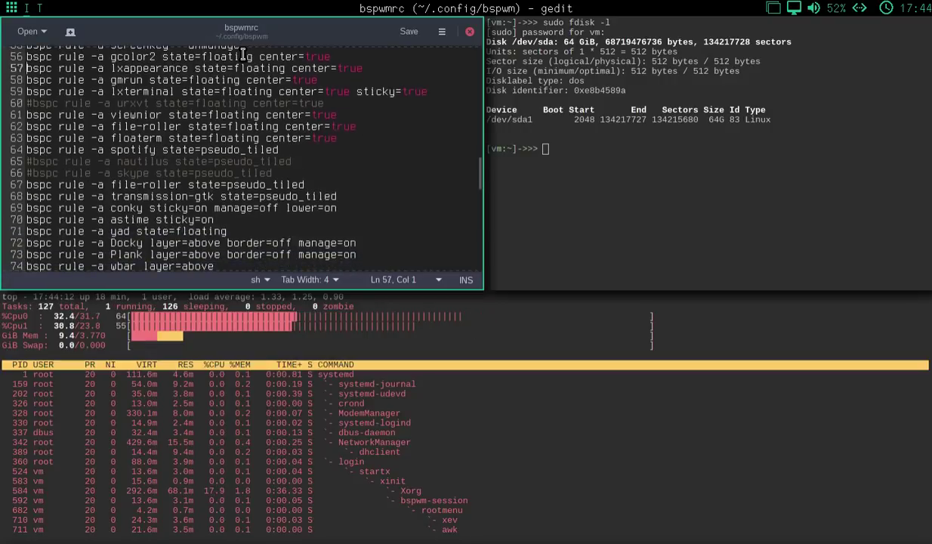
key(Down)
key(Down)
key(Down)
key(Down)
key(Down)
key(Down)
key(Down)
key(Down)
key(Down)
key(Down)
key(Down)
key(Down)
key(Down)
key(Down)
key(Down)
key(Down)
key(Down)
key(Down)
key(Down)
key(Down)
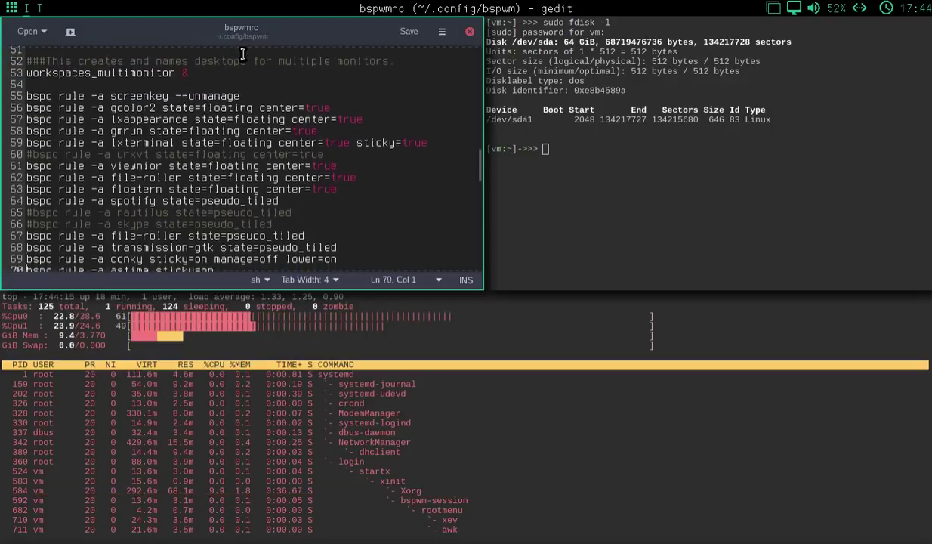
key(Down)
key(Down)
key(Down)
key(Down)
key(Down)
key(Down)
key(Down)
key(Down)
key(Down)
key(Down)
key(Down)
key(Down)
key(Down)
key(Down)
key(Down)
key(Down)
key(Down)
key(Down)
key(Down)
key(Down)
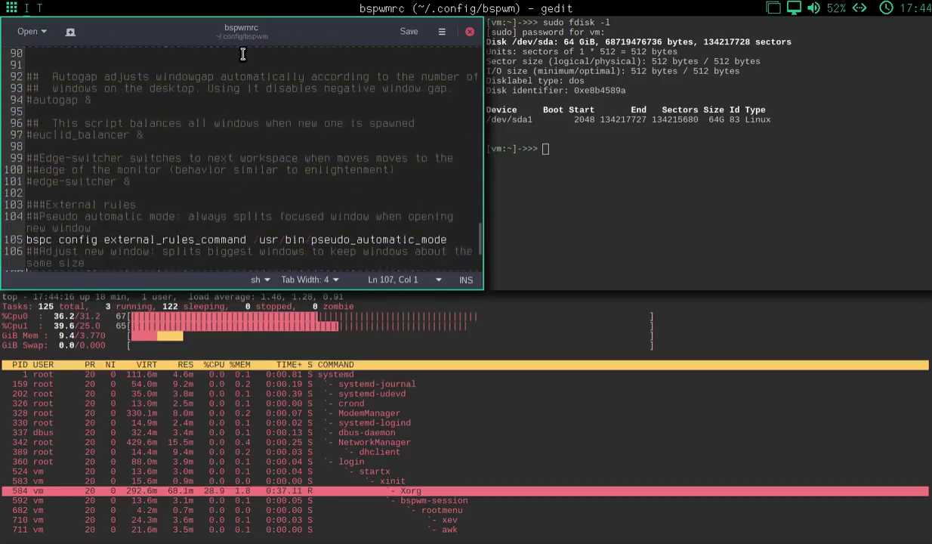
key(Up)
key(Up)
key(Up)
key(Up)
key(Up)
key(Up)
key(Up)
key(Up)
key(Up)
key(Up)
key(Up)
key(Up)
key(Up)
key(Up)
key(Up)
key(Up)
key(Up)
key(Up)
key(Up)
key(Up)
key(Up)
key(Up)
key(Up)
key(Up)
key(Up)
key(Up)
key(Up)
key(Up)
key(Up)
key(Up)
key(Up)
key(Up)
key(Up)
key(Up)
key(Up)
key(Up)
key(Up)
key(Up)
key(Up)
key(Up)
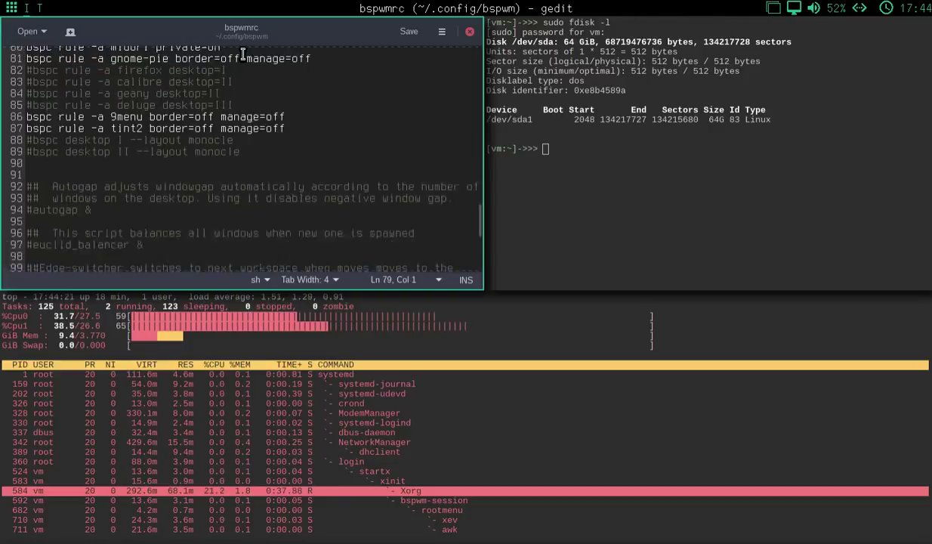
key(Up)
key(Up)
key(Up)
key(Up)
key(Up)
key(Up)
key(Up)
key(Up)
key(Up)
key(Up)
key(Up)
key(Up)
key(Up)
key(Up)
key(Up)
key(Up)
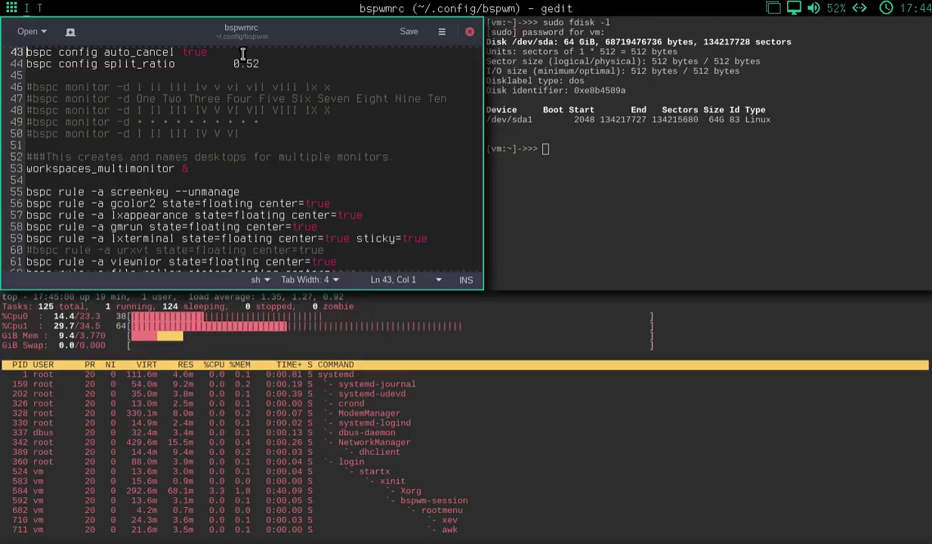
Jump back to line 1 of bspwmrc, showing gap=0 and PANEL_HEIGHT=25
key(Up)
key(Up)
key(Up)
key(Up)
key(Up)
key(Up)
key(Up)
key(Up)
key(Up)
key(Up)
key(Up)
key(Up)
key(Up)
key(Up)
key(Up)
key(Up)
key(Up)
key(Up)
key(Up)
key(Up)
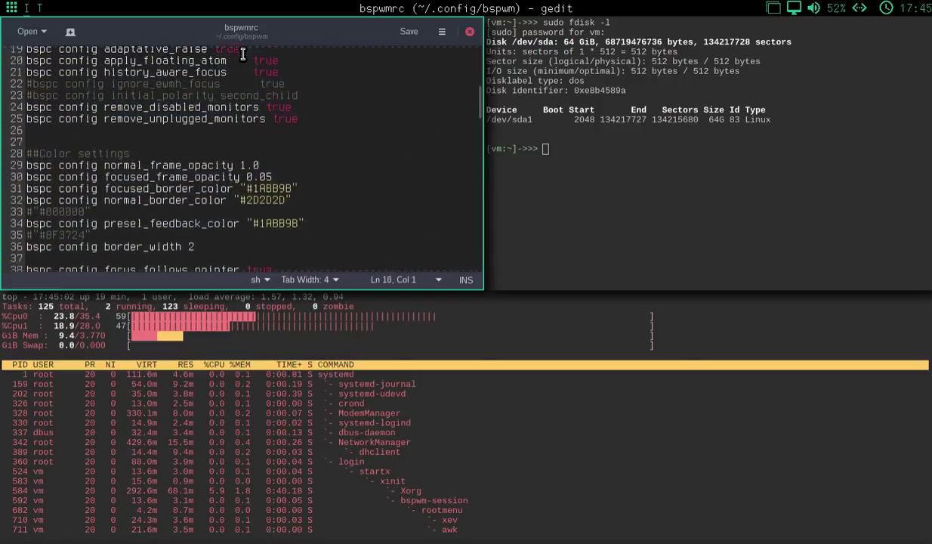
key(Up)
key(Up)
key(Up)
key(Up)
key(Up)
key(Up)
key(Up)
key(Up)
key(Up)
key(Up)
key(Up)
key(Up)
key(Up)
key(Up)
key(Up)
key(Up)
key(Up)
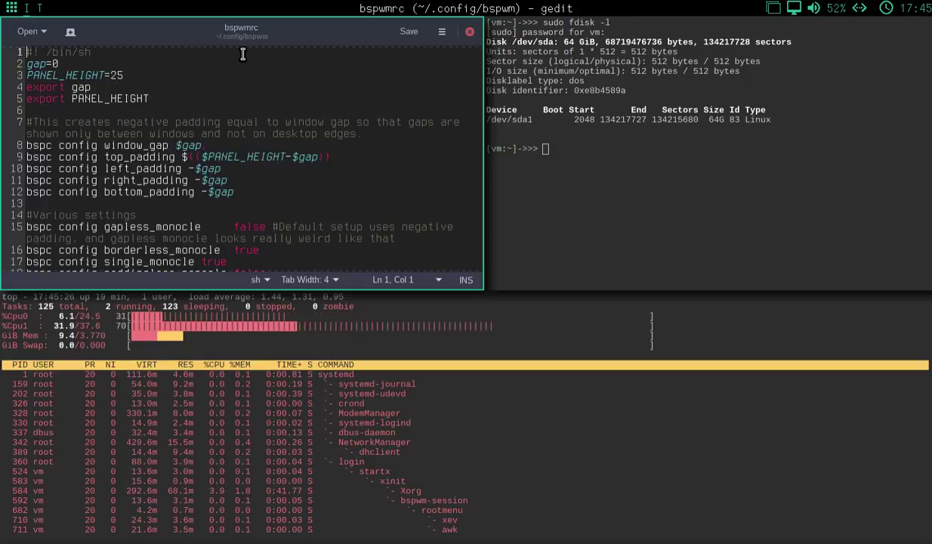
key(Down)
key(Down)
key(Down)
key(Down)
key(Down)
key(Down)
key(Down)
key(Down)
key(Down)
key(Down)
key(Down)
key(Down)
key(Down)
key(Down)
key(Down)
key(Down)
key(Down)
key(Down)
key(Down)
key(Down)
key(Down)
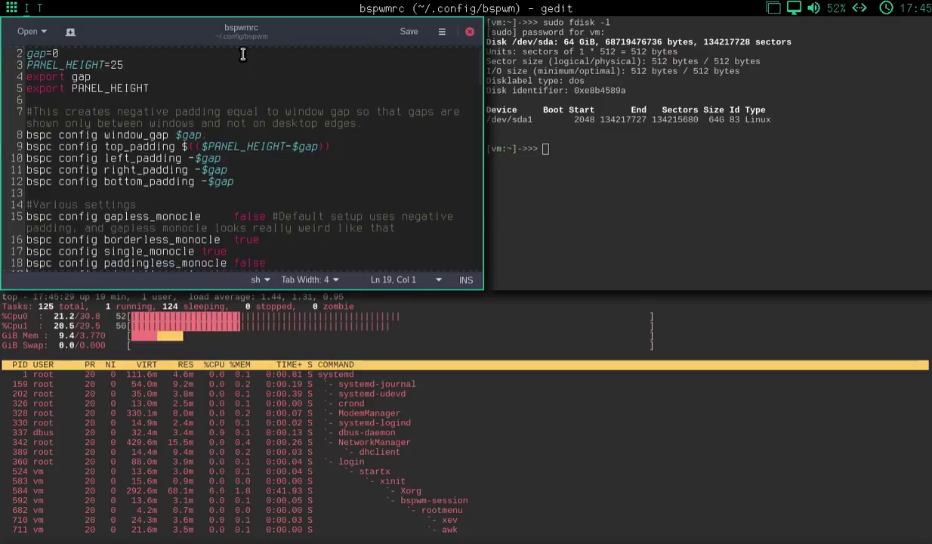
key(Down)
key(Down)
key(Down)
key(Down)
key(Down)
key(Down)
key(Down)
key(Down)
key(Down)
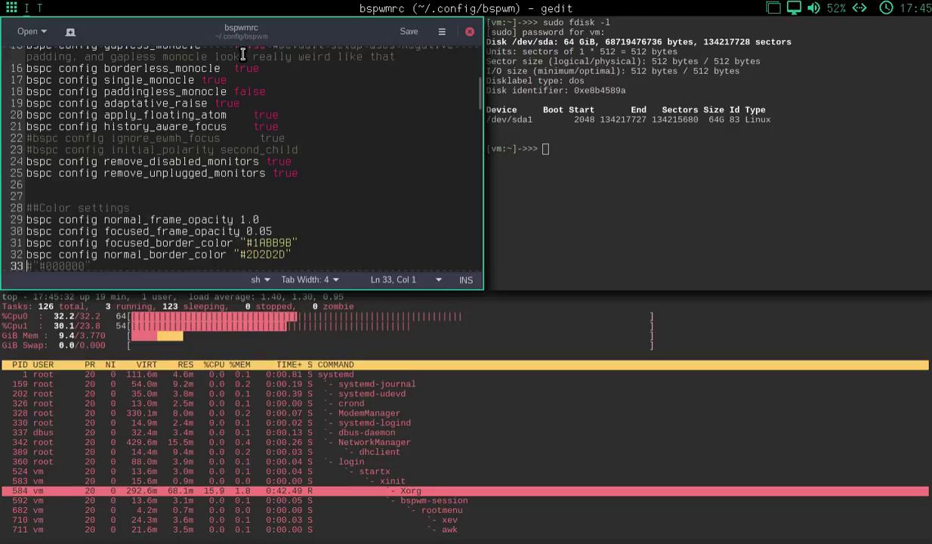
key(Down)
key(Down)
key(Down)
key(Down)
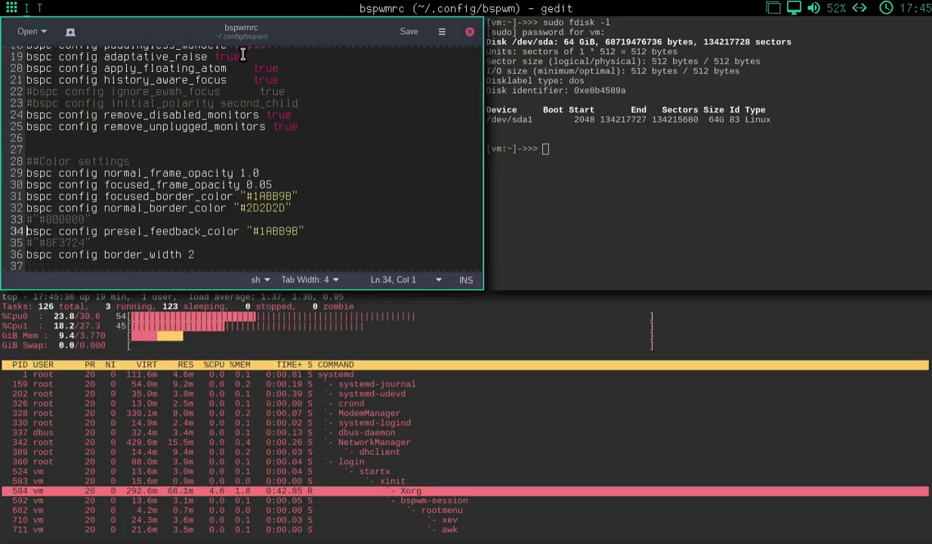
key(Down)
key(Down)
key(End)
key(Down)
key(Down)
key(Down)
key(Down)
key(Down)
key(Down)
key(Down)
key(Down)
key(Down)
key(Down)
key(Down)
key(Down)
key(Down)
key(Down)
key(Down)
key(Down)
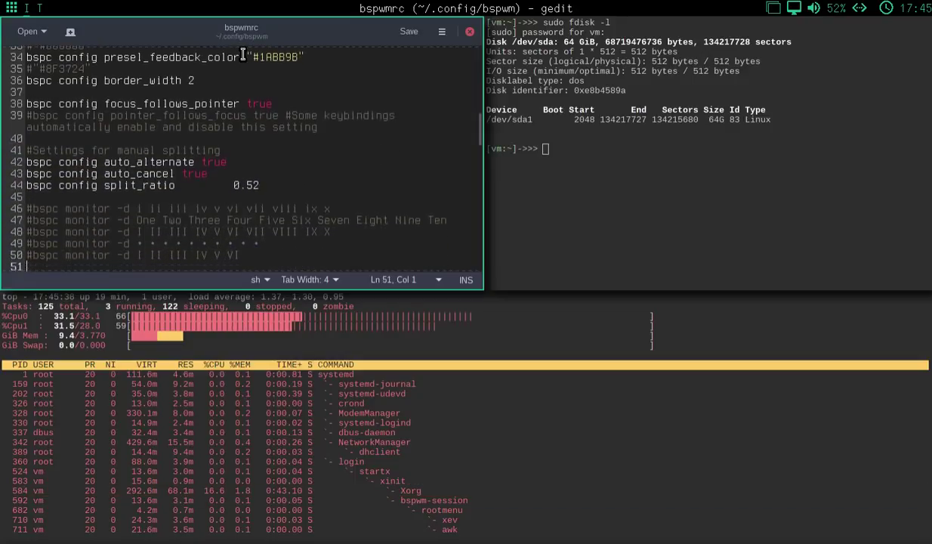
key(Down)
key(Down)
key(Down)
key(Down)
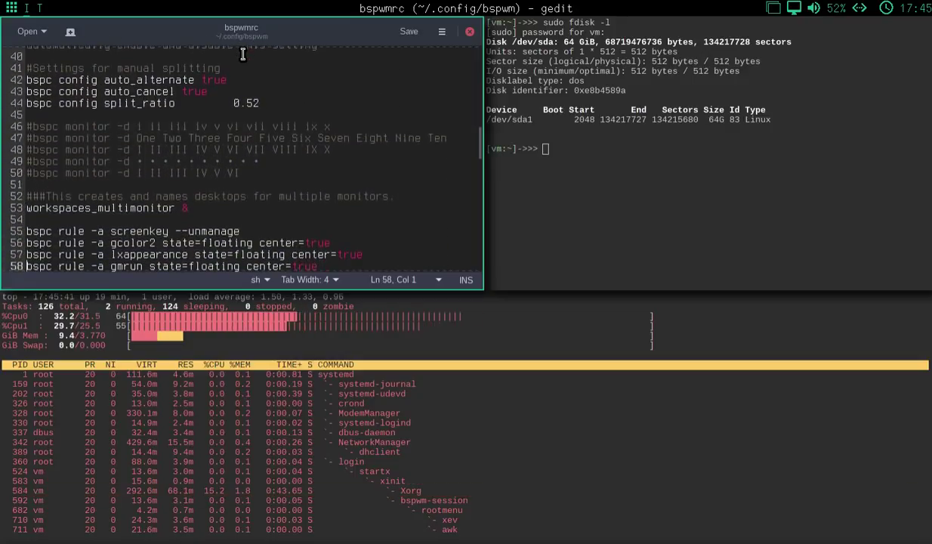
key(Down)
key(Down)
key(Down)
key(Down)
key(Down)
key(Down)
key(Down)
key(Down)
key(Down)
key(Down)
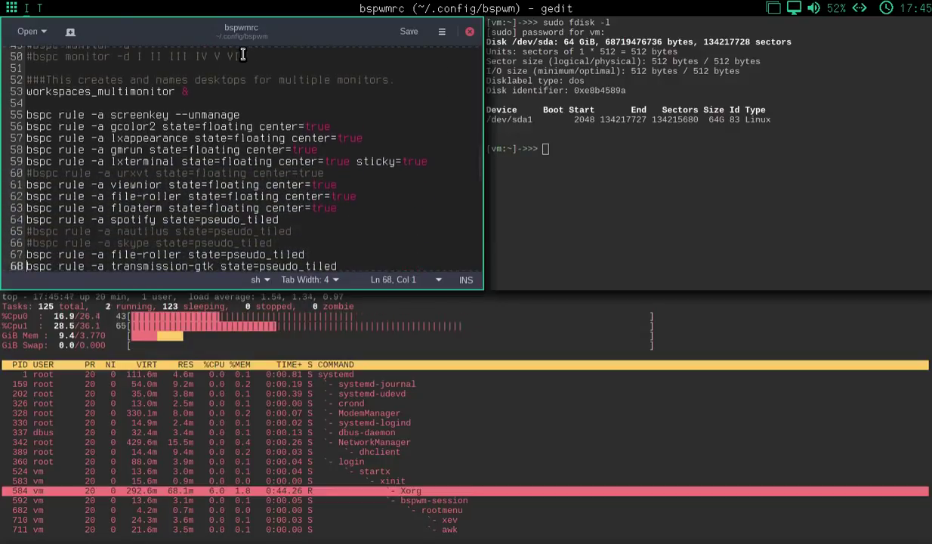
key(Up)
key(Up)
key(Up)
key(Up)
key(Up)
key(Up)
key(Up)
key(Up)
key(Up)
key(Up)
key(Up)
key(Up)
key(Up)
key(Up)
key(Up)
key(Up)
key(Up)
key(Up)
key(Up)
key(Up)
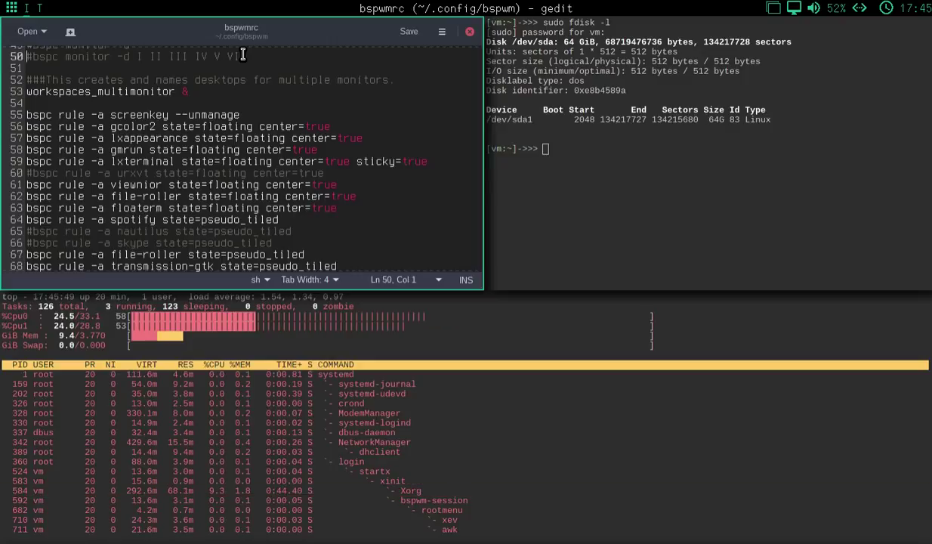
key(Up)
key(Up)
key(Up)
key(Up)
key(Up)
key(Up)
key(Up)
key(Up)
key(Up)
key(Up)
key(Up)
key(Up)
key(Up)
key(Up)
key(Up)
key(Up)
key(Up)
key(Up)
key(Up)
key(Up)
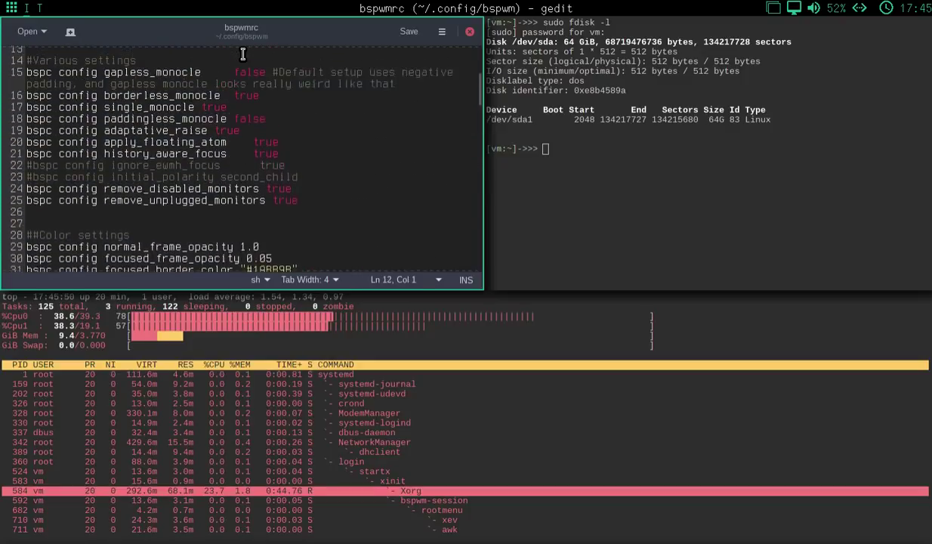
key(Up)
key(Up)
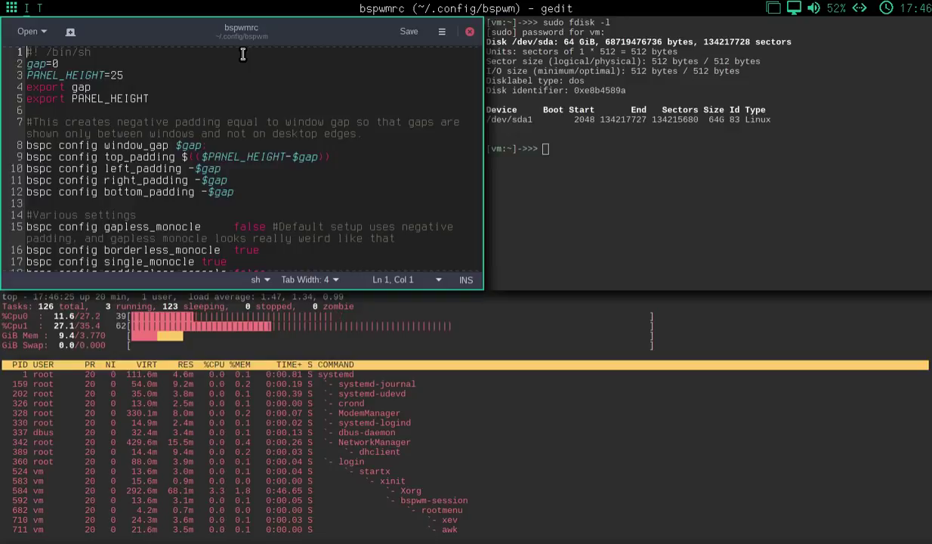
Step down a line in bspwmrc, then return to its first line
key(Down)
key(Down)
key(Down)
key(Down)
key(Down)
key(Down)
key(Down)
key(Down)
key(Down)
key(Down)
key(Down)
key(Down)
key(Down)
key(Down)
key(Down)
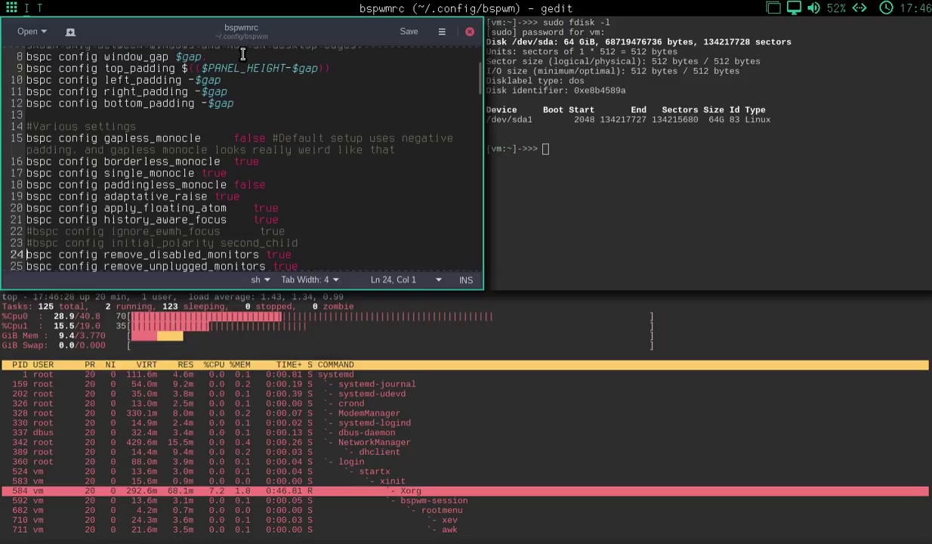
key(ctrl+Home)
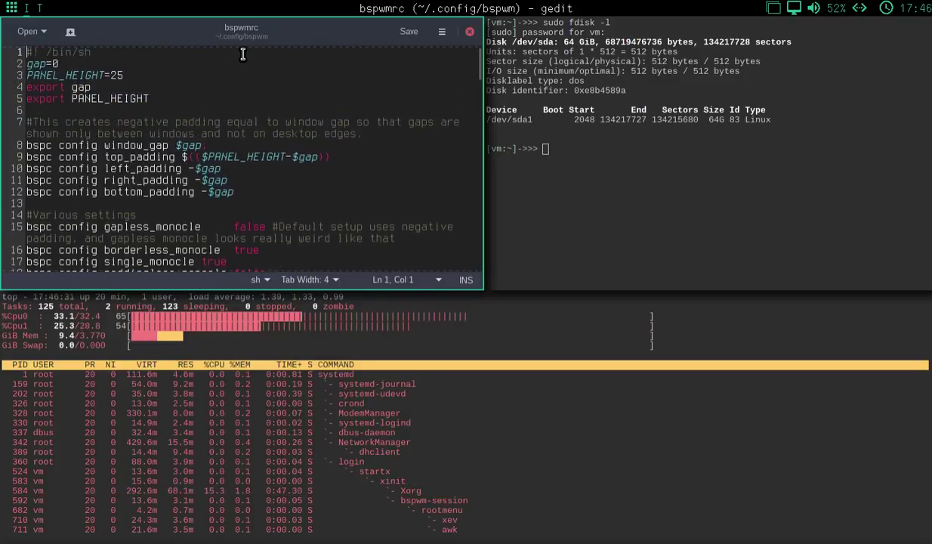